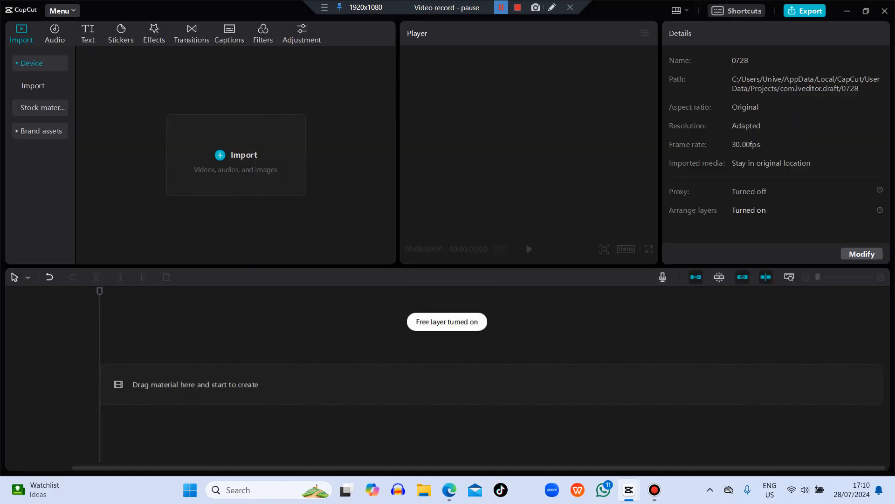
# Step: Import the invideo-ai-1080 "Create a Website in 5 Minutes with AI!" video and place it at the start of the timeline
pyautogui.click(235, 155)
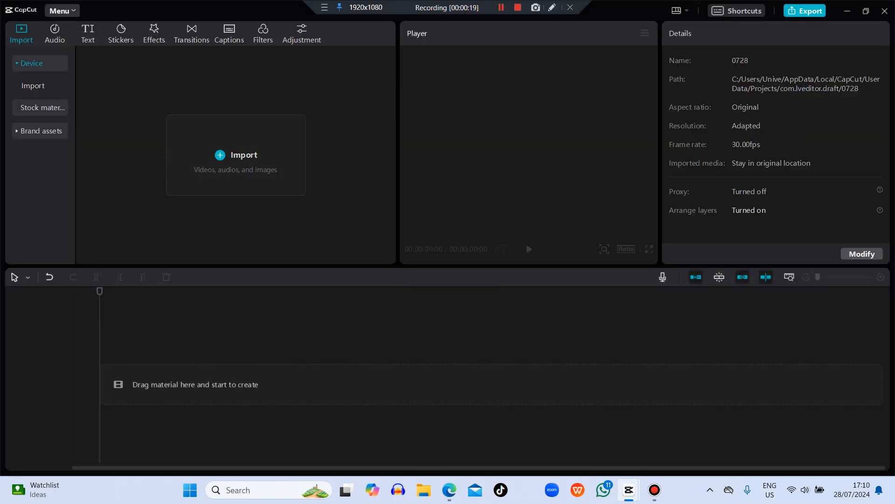
pyautogui.scroll(-5, 187, 149)
pyautogui.scroll(-5, 224, 117)
pyautogui.scroll(2, 224, 117)
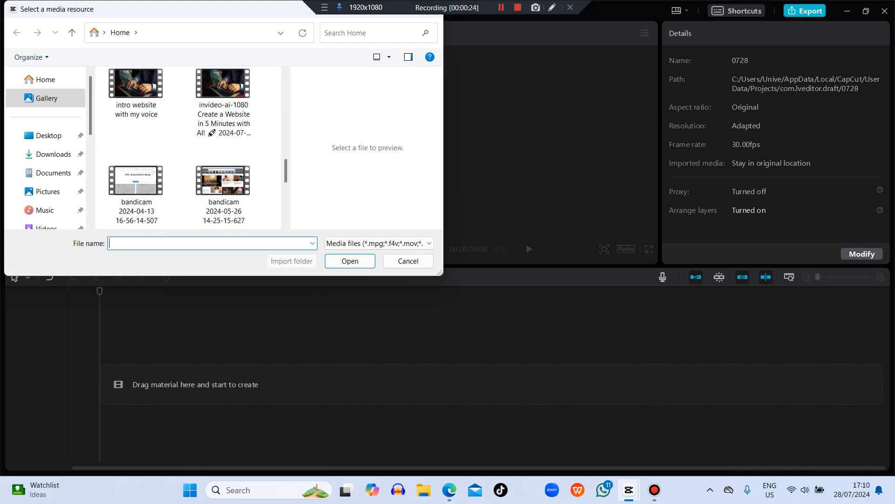
pyautogui.click(224, 104)
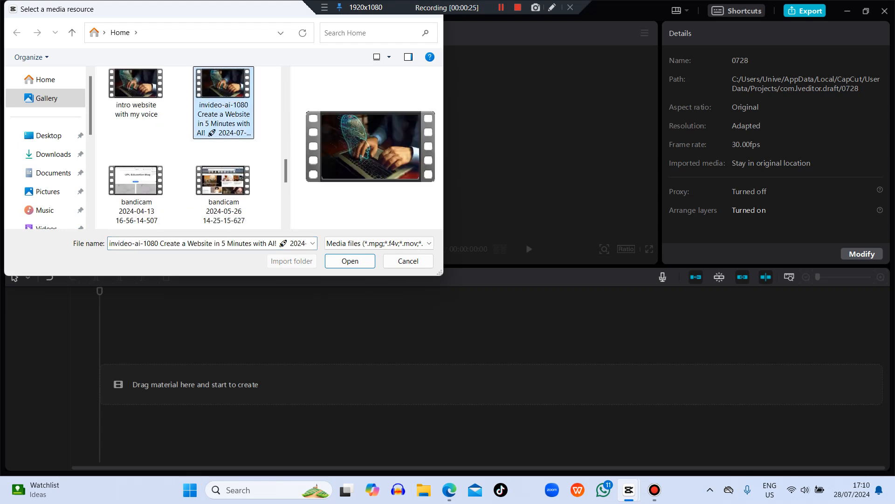
pyautogui.click(350, 262)
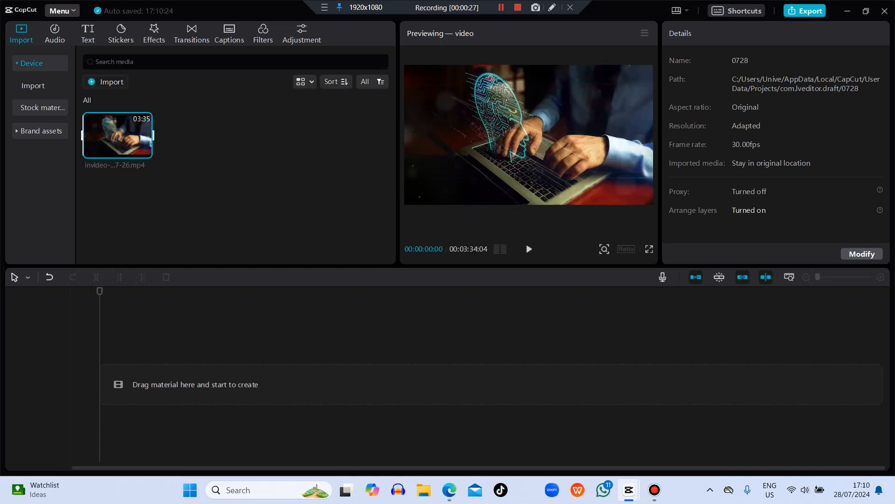
pyautogui.moveTo(118, 135); pyautogui.dragTo(114, 380)
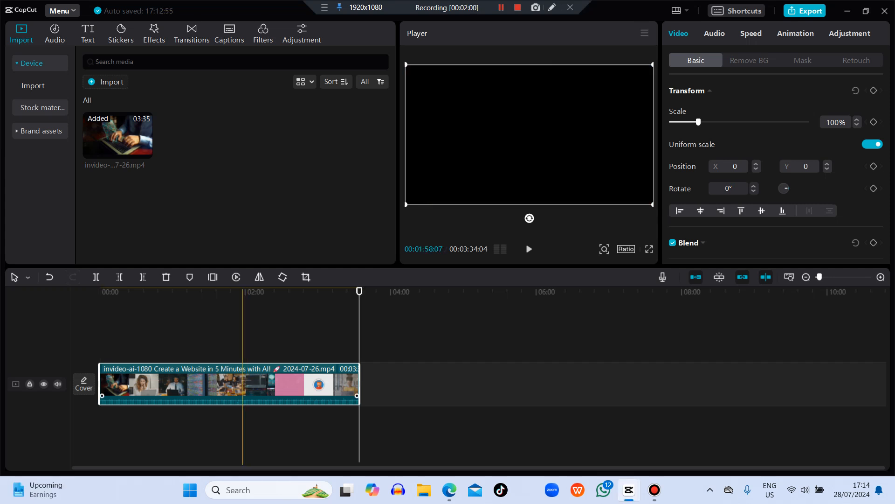
# Step: Add the trending pointing-finger sticker on a track above the video, about 20 seconds in
pyautogui.click(350, 327)
pyautogui.moveTo(351, 292); pyautogui.dragTo(108, 291)
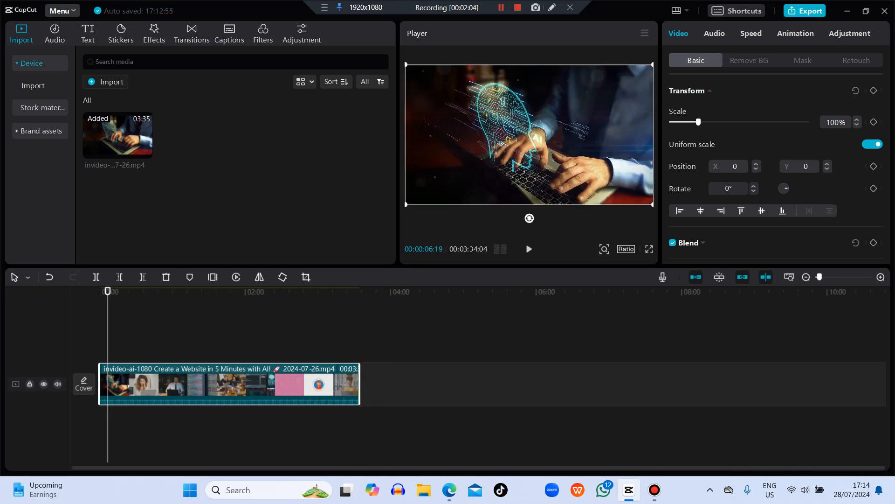
pyautogui.click(121, 35)
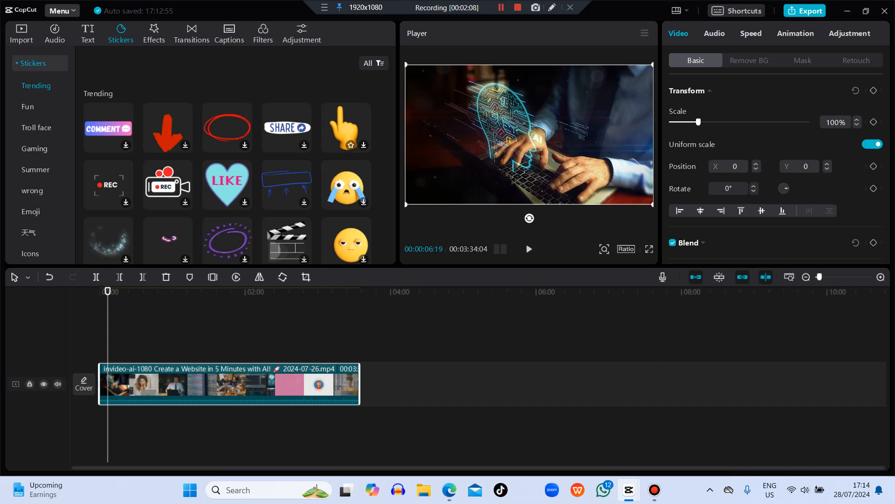
pyautogui.click(346, 128)
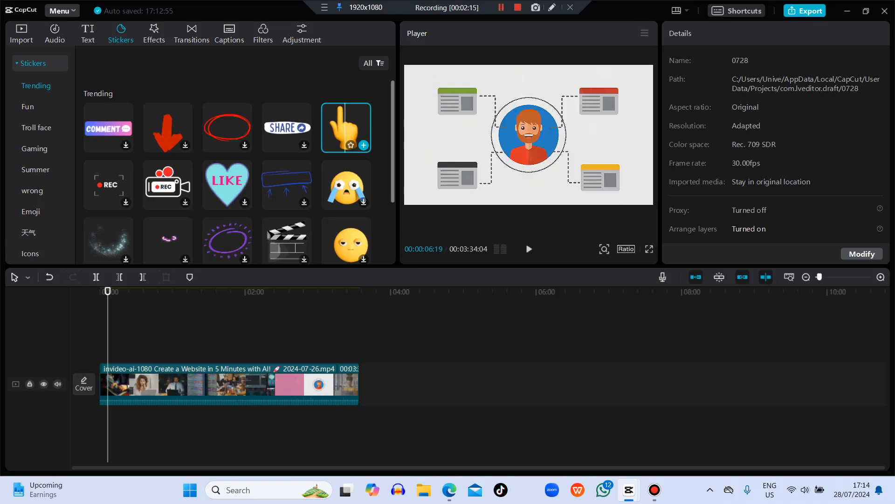
pyautogui.click(346, 128)
pyautogui.moveTo(346, 127); pyautogui.dragTo(125, 352)
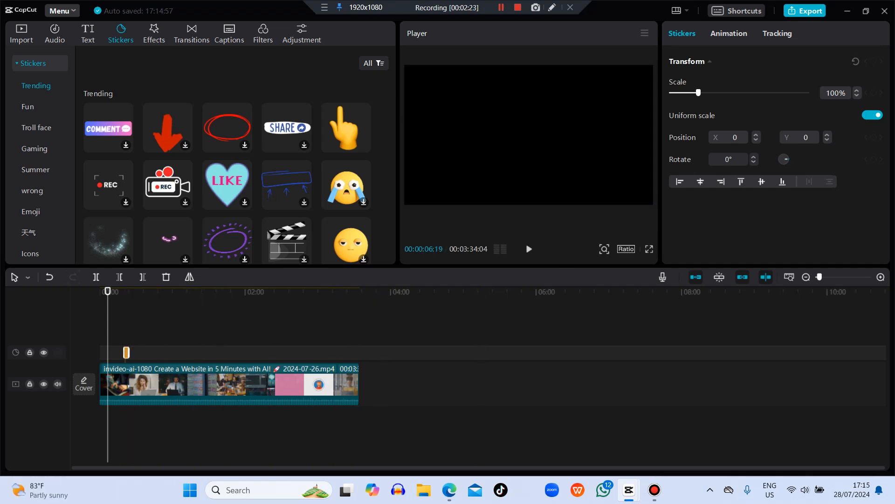
# Step: Play the video through the pointing-finger sticker and return the playhead to 00:00:20:26
pyautogui.click(114, 317)
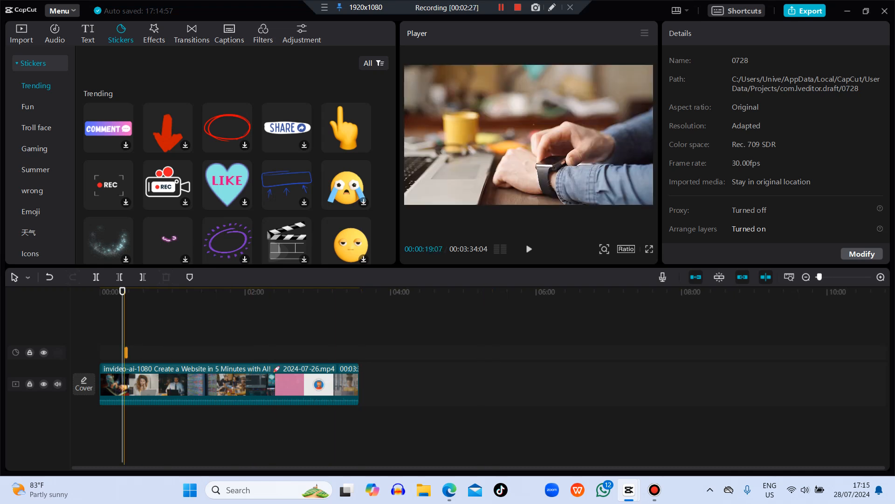
pyautogui.press('space')
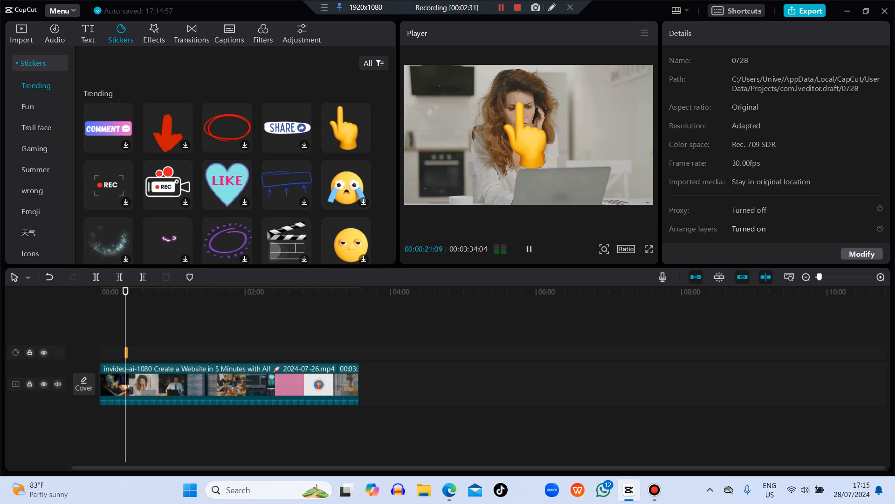
pyautogui.press('space')
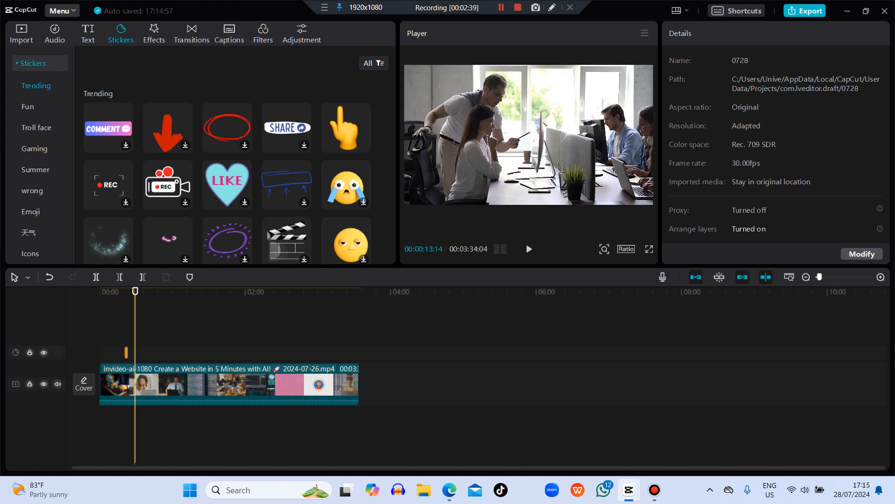
pyautogui.moveTo(131, 291); pyautogui.dragTo(125, 291)
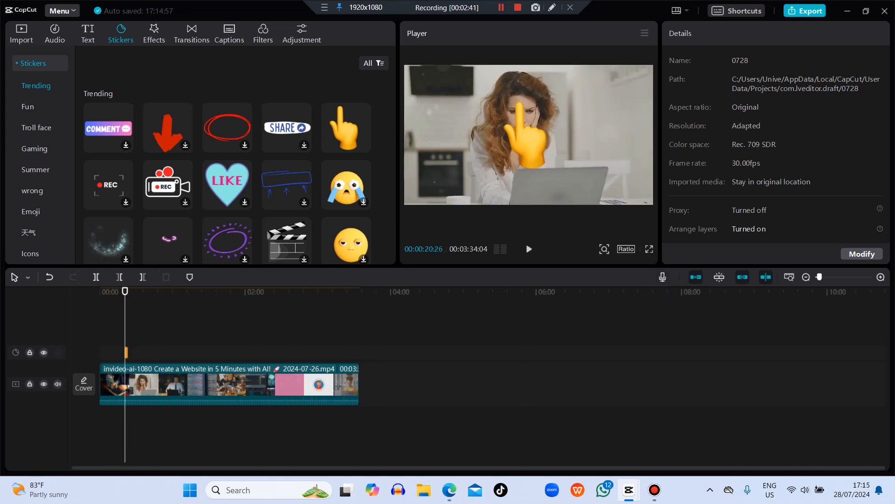
# Step: Move the finger sticker beside the woman, to about X 1160, Y 122, and rotate it to about -56°
pyautogui.click(544, 166)
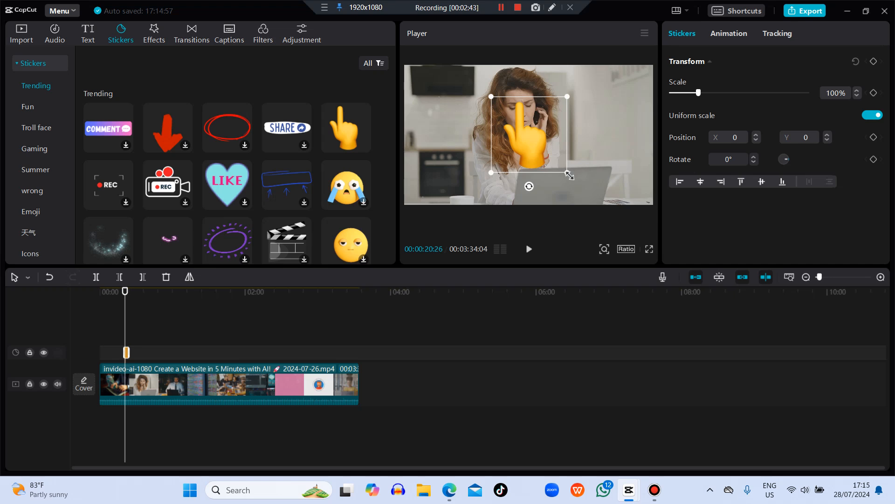
pyautogui.moveTo(529, 140); pyautogui.dragTo(604, 132)
pyautogui.moveTo(604, 178); pyautogui.dragTo(646, 155)
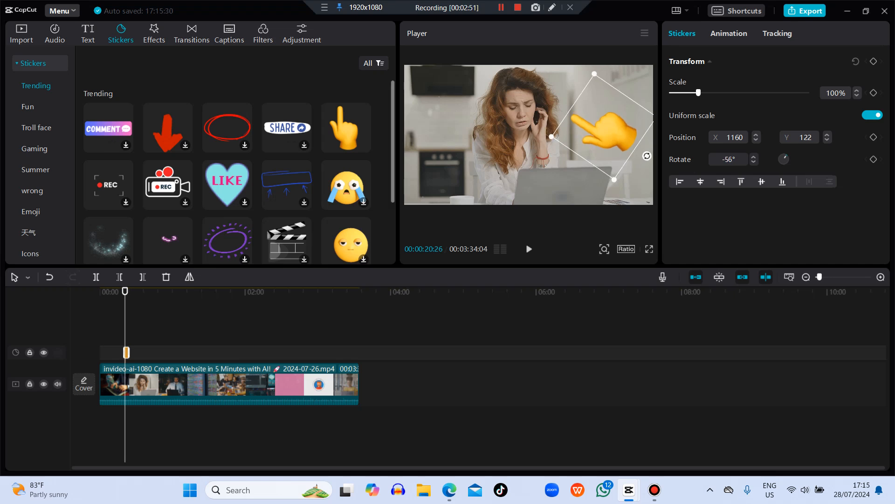
# Step: Rotate the finger sticker to about -150° so it points down at the laptop, and enlarge it to 114%
pyautogui.click(21, 34)
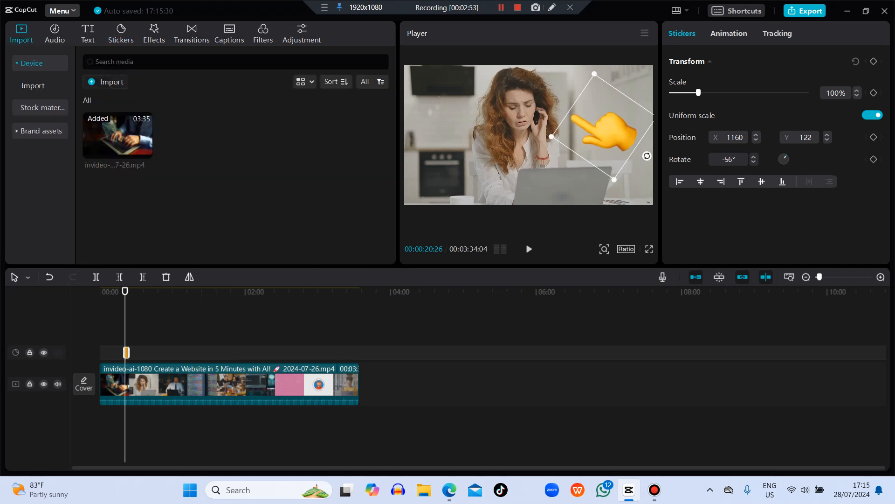
pyautogui.moveTo(606, 130); pyautogui.dragTo(602, 133)
pyautogui.moveTo(643, 158); pyautogui.dragTo(625, 84)
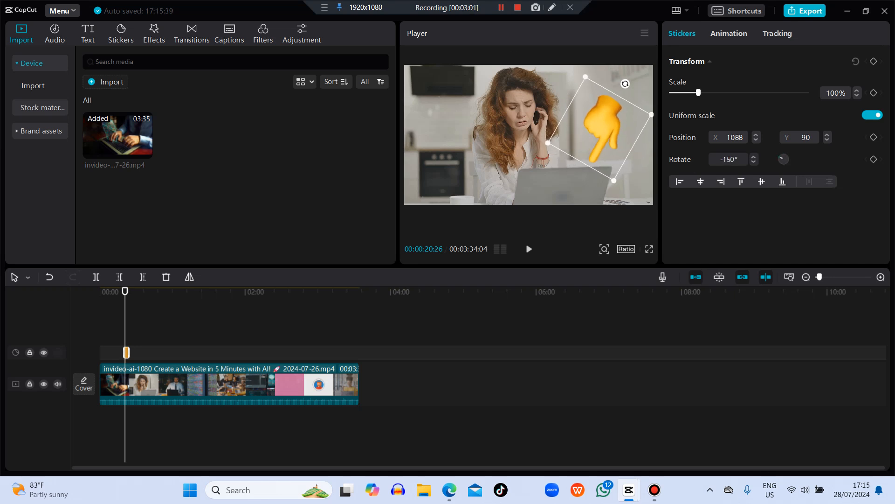
pyautogui.moveTo(699, 92)
pyautogui.mouseDown()
pyautogui.moveTo(749, 93)
pyautogui.moveTo(676, 93)
pyautogui.moveTo(702, 93)
pyautogui.mouseUp()
pyautogui.click(505, 154)
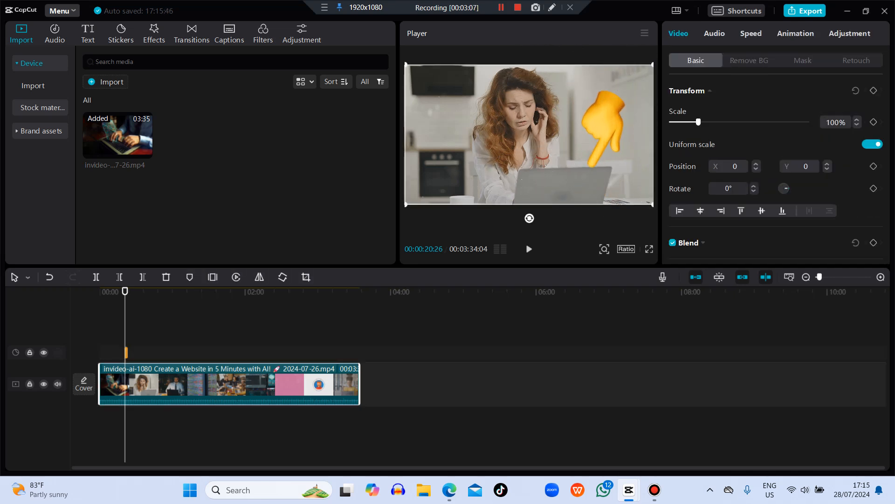
# Step: Shrink the finger sticker to 52%, rotate it to -48° and place it beside the woman's head at about X 710, Y 360
pyautogui.click(603, 128)
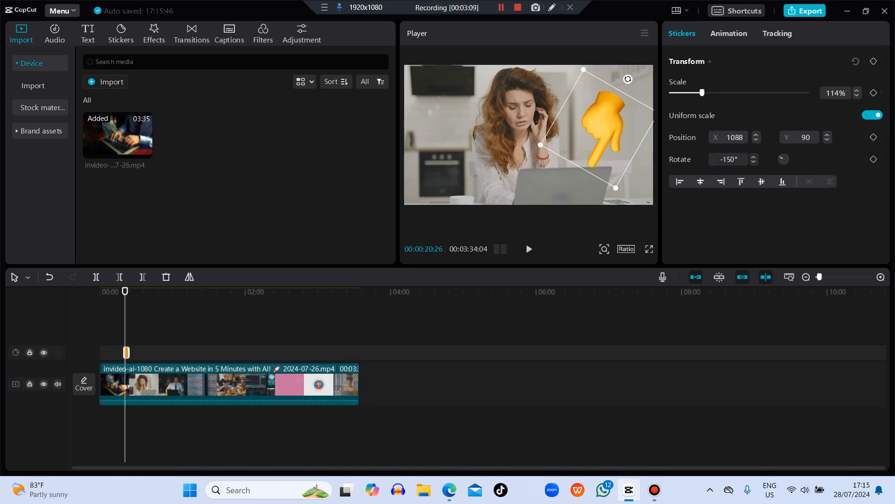
pyautogui.moveTo(616, 188); pyautogui.dragTo(607, 139)
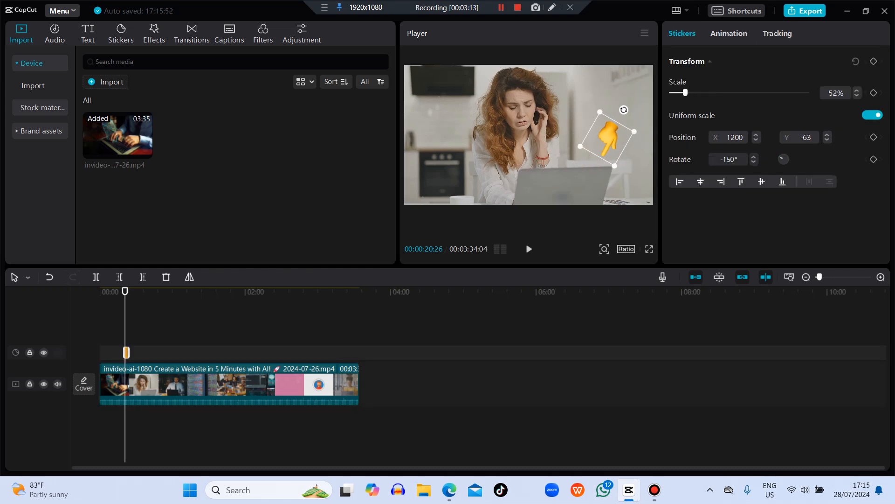
pyautogui.moveTo(624, 110); pyautogui.dragTo(575, 112)
pyautogui.click(583, 161)
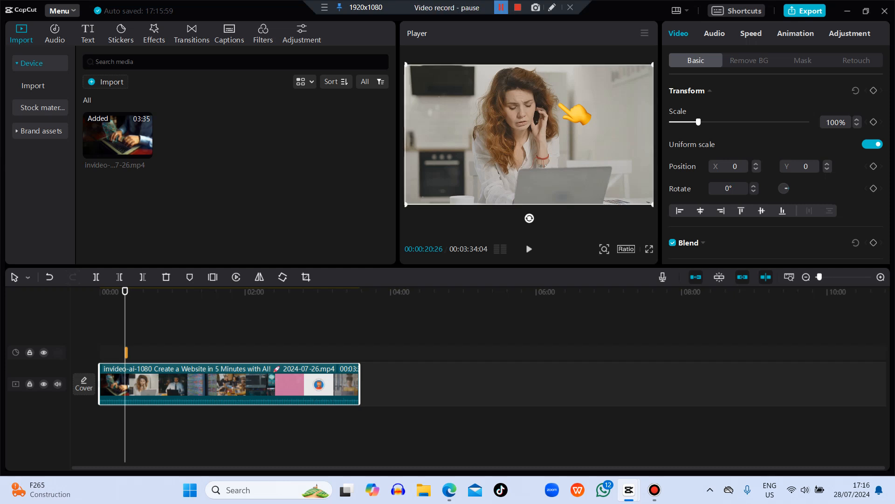
# Step: Lengthen the finger sticker's clip on the timeline past the woman's scene and play it back
pyautogui.click(501, 8)
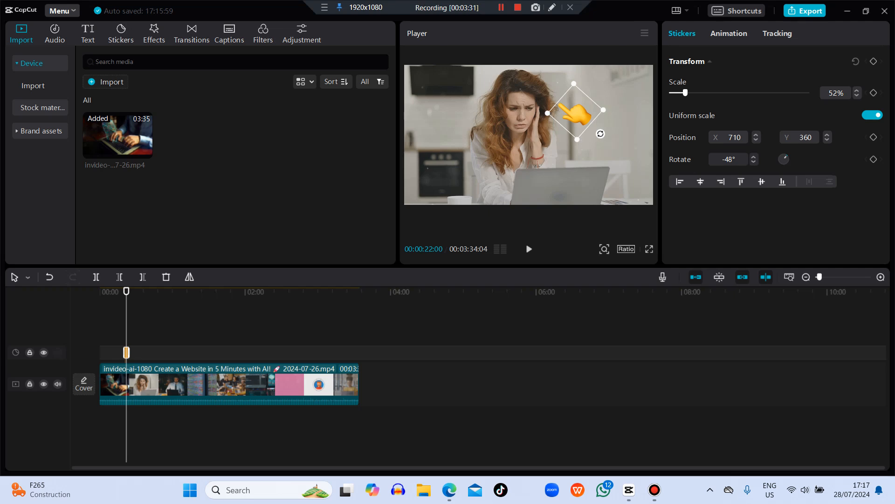
pyautogui.click(606, 161)
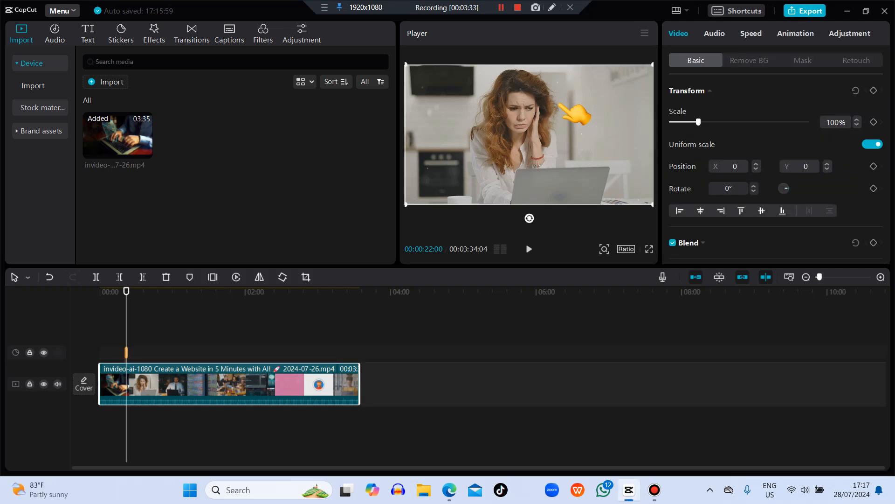
pyautogui.click(576, 115)
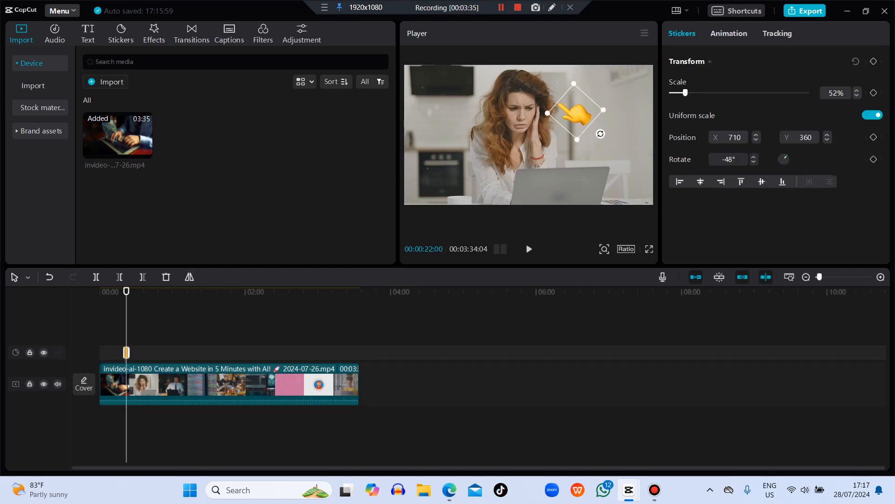
pyautogui.moveTo(128, 353); pyautogui.dragTo(166, 352)
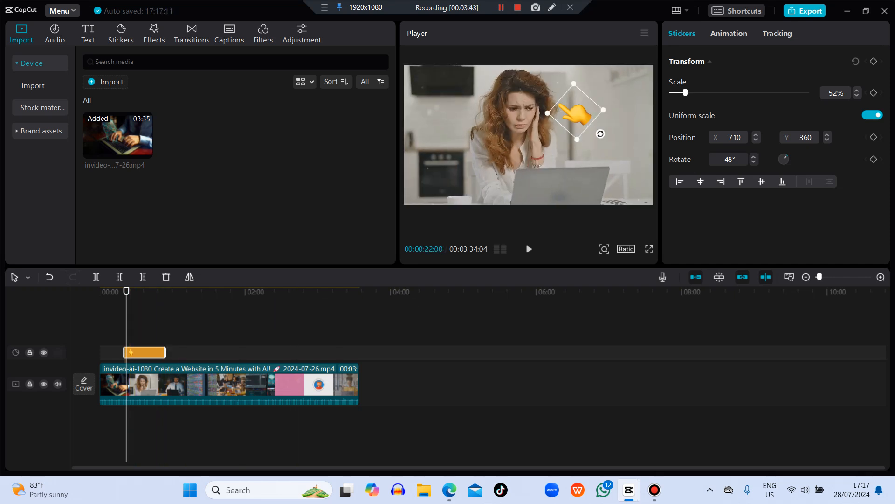
pyautogui.press('space')
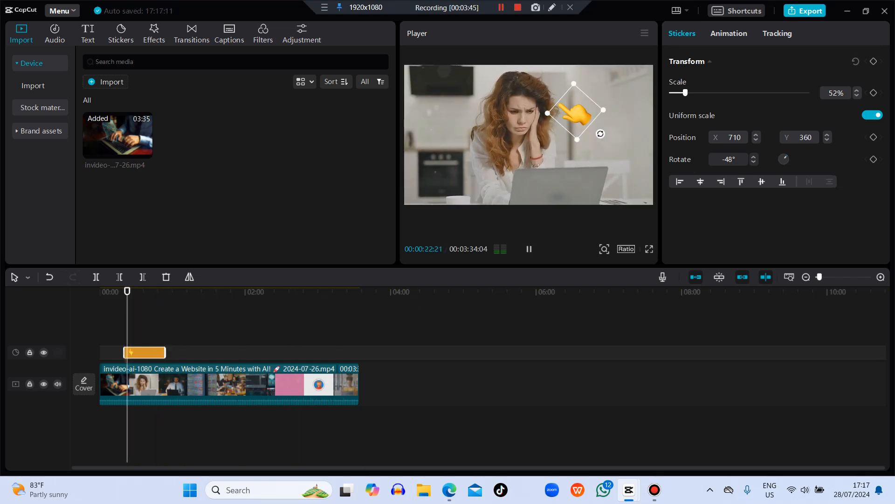
pyautogui.press('space')
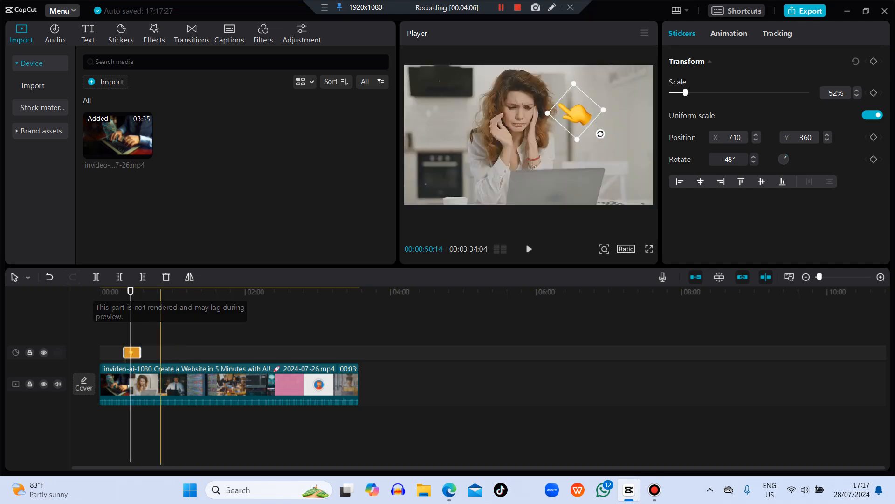
# Step: Scrub across the finger sticker's clip and stretch it to cover the entire length of the video
pyautogui.moveTo(130, 291)
pyautogui.mouseDown()
pyautogui.moveTo(121, 291)
pyautogui.moveTo(147, 291)
pyautogui.moveTo(128, 291)
pyautogui.mouseUp()
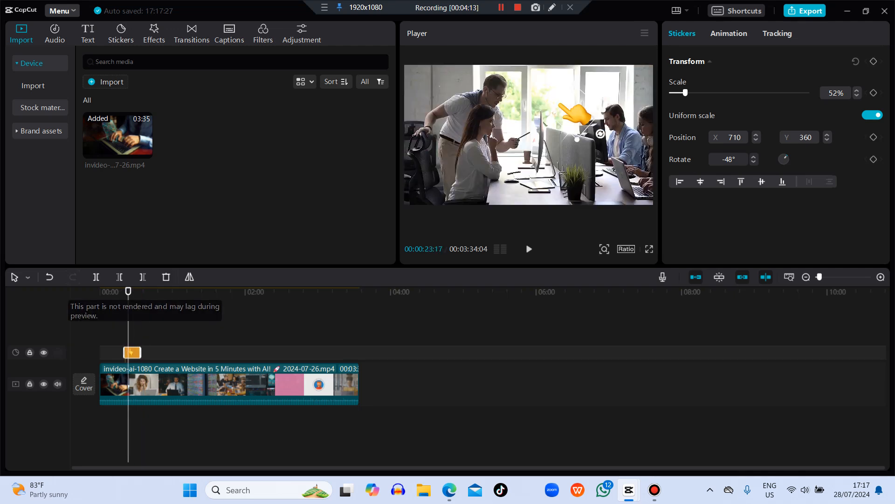
pyautogui.click(581, 135)
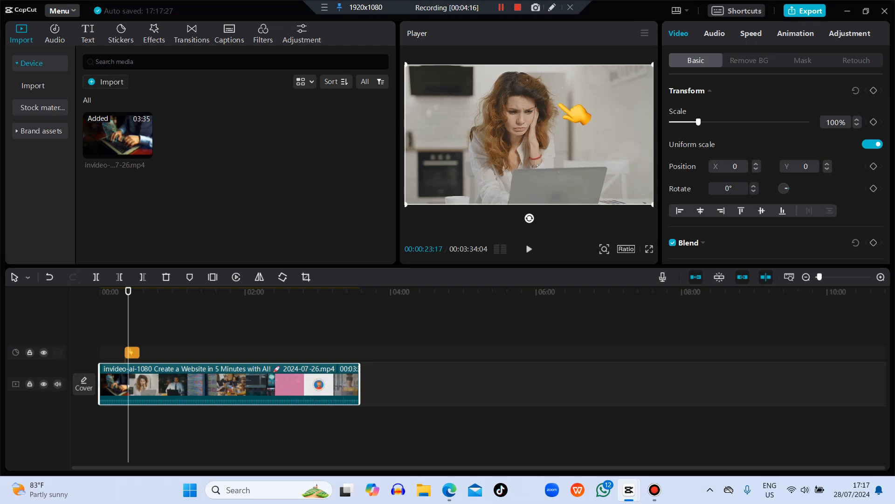
pyautogui.moveTo(129, 291)
pyautogui.mouseDown()
pyautogui.moveTo(145, 291)
pyautogui.moveTo(133, 291)
pyautogui.mouseUp()
pyautogui.click(132, 352)
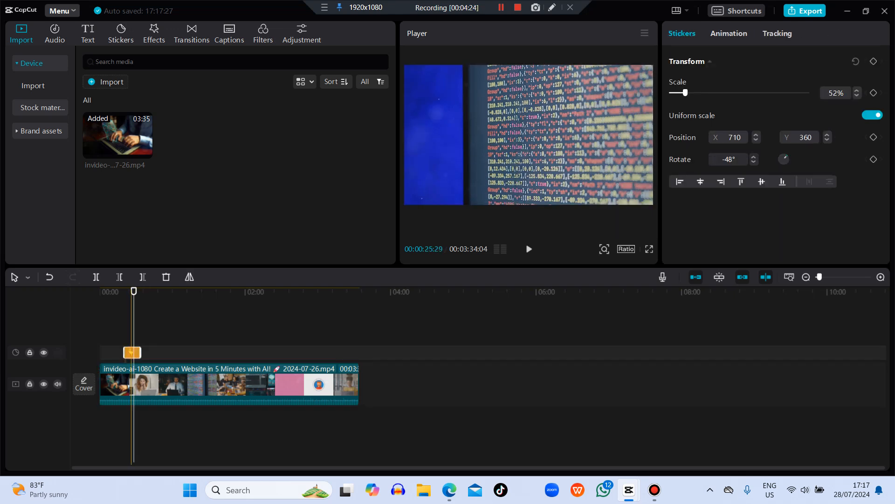
pyautogui.moveTo(126, 352); pyautogui.dragTo(360, 353)
# Step: Move the playhead to 00:00:52:23 and spin the finger sticker through several full turns in the preview
pyautogui.moveTo(134, 291); pyautogui.dragTo(164, 291)
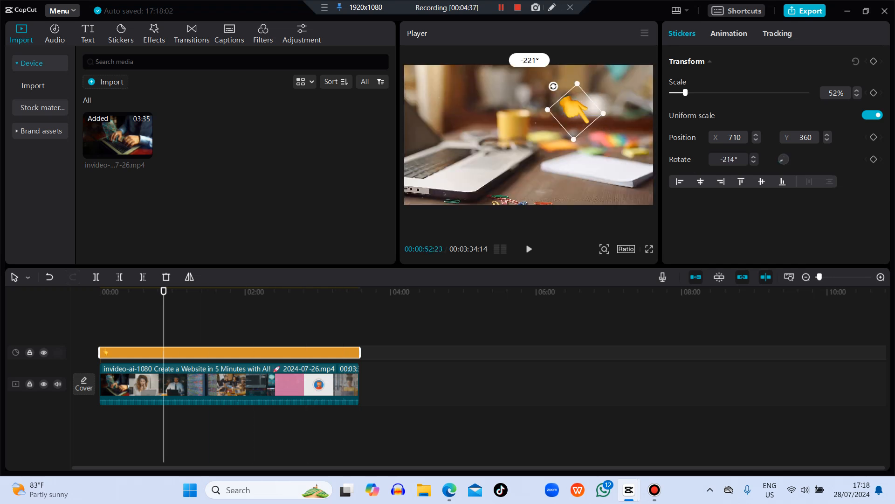
pyautogui.moveTo(557, 139); pyautogui.dragTo(580, 145)
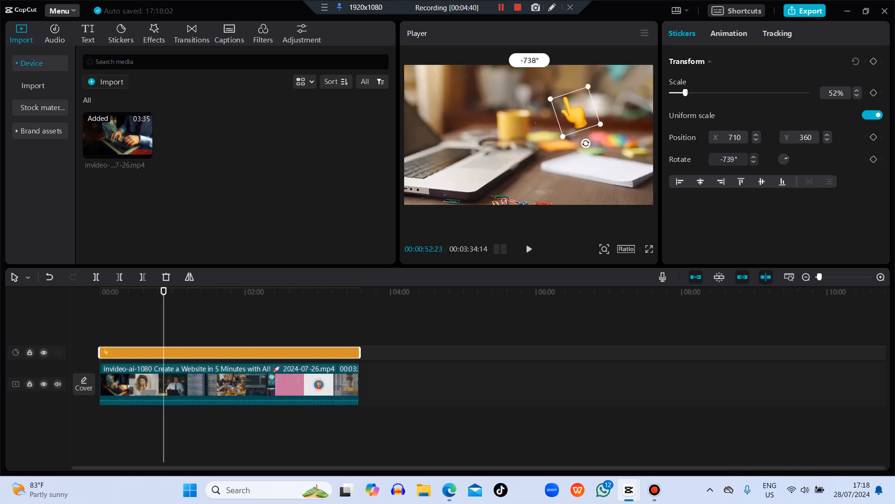
pyautogui.moveTo(608, 108)
pyautogui.mouseDown()
pyautogui.moveTo(607, 128)
pyautogui.moveTo(607, 120)
pyautogui.mouseUp()
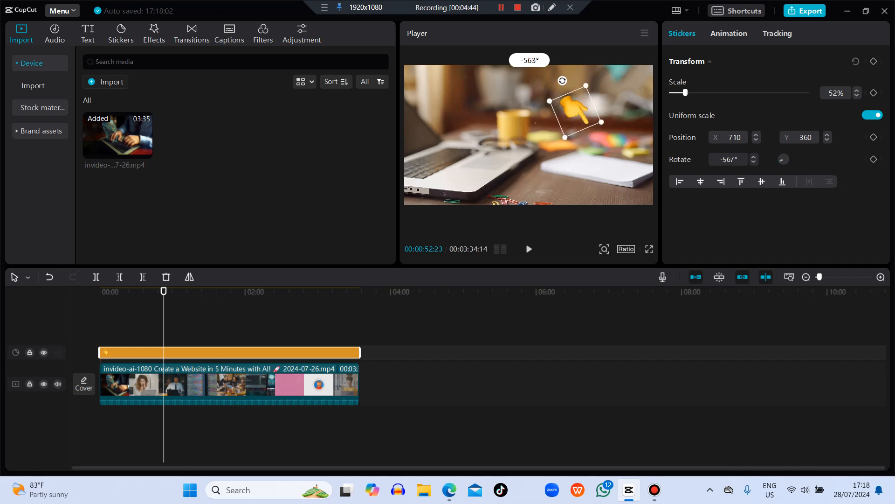
pyautogui.moveTo(597, 137)
pyautogui.mouseDown()
pyautogui.moveTo(567, 143)
pyautogui.moveTo(587, 127)
pyautogui.moveTo(600, 135)
pyautogui.mouseUp()
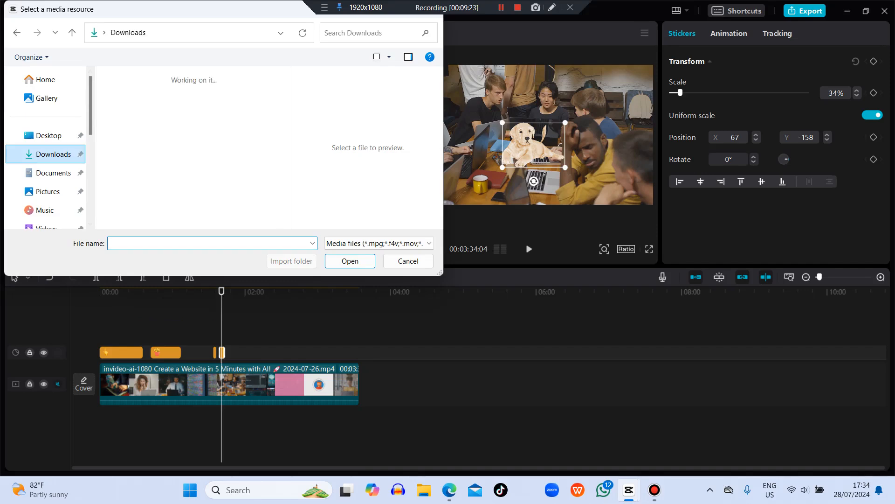
pyautogui.scroll(-1, 224, 150)
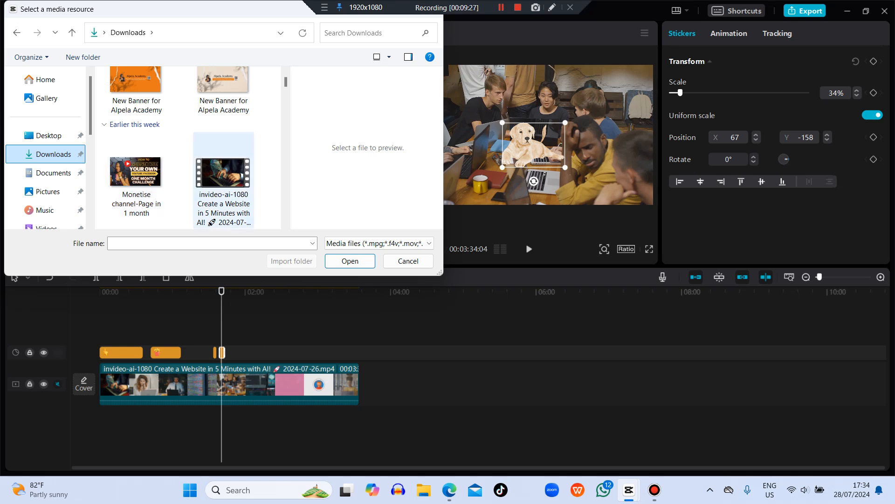
pyautogui.click(223, 181)
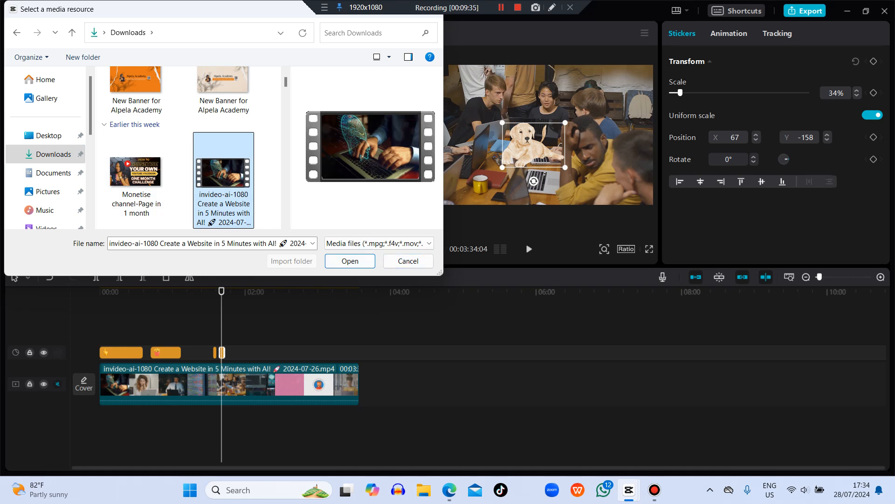
pyautogui.click(408, 261)
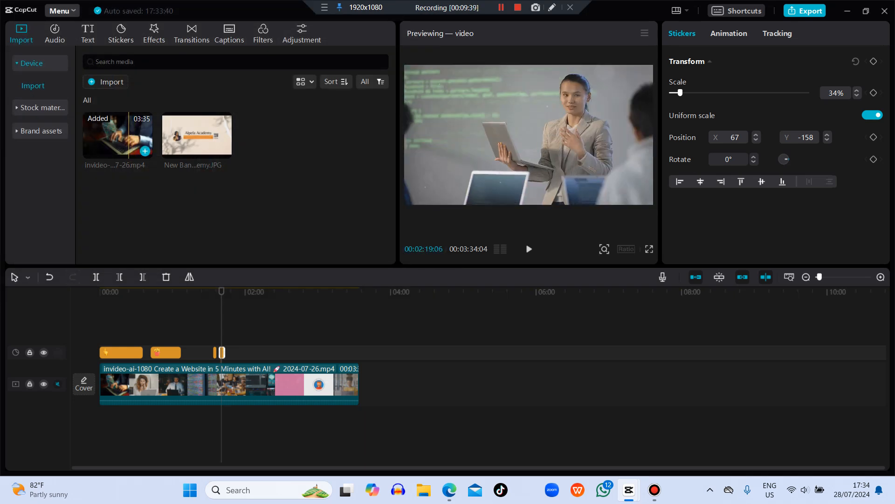
# Step: Add the invideo video as an overlay on a new track after the last sticker and move it down to Y -63 in the preview
pyautogui.moveTo(127, 140); pyautogui.dragTo(239, 349)
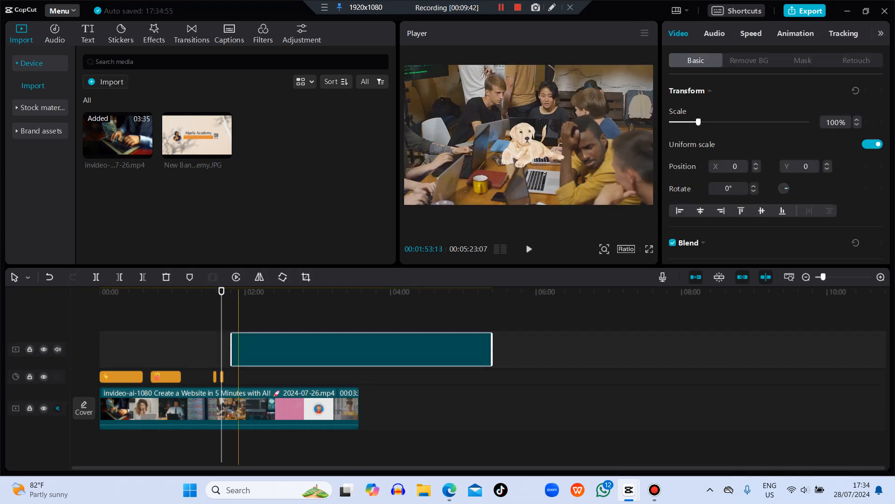
pyautogui.press('space')
pyautogui.moveTo(224, 291); pyautogui.dragTo(249, 291)
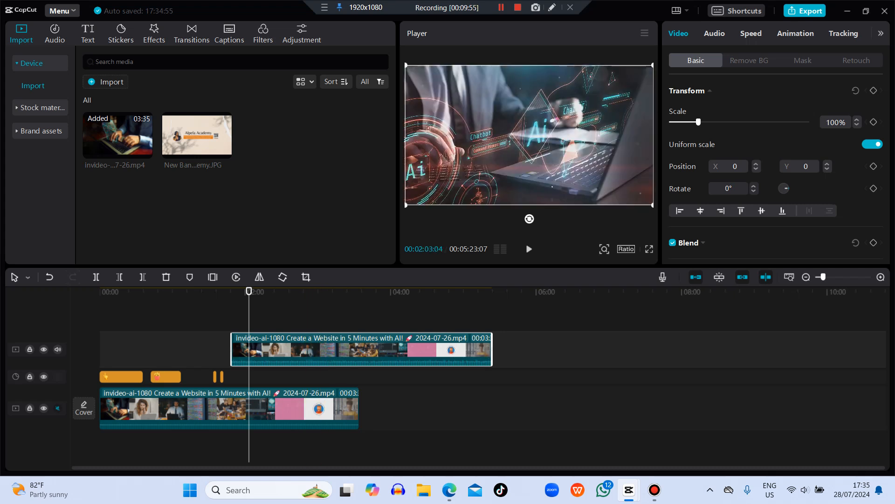
pyautogui.moveTo(530, 134); pyautogui.dragTo(552, 138)
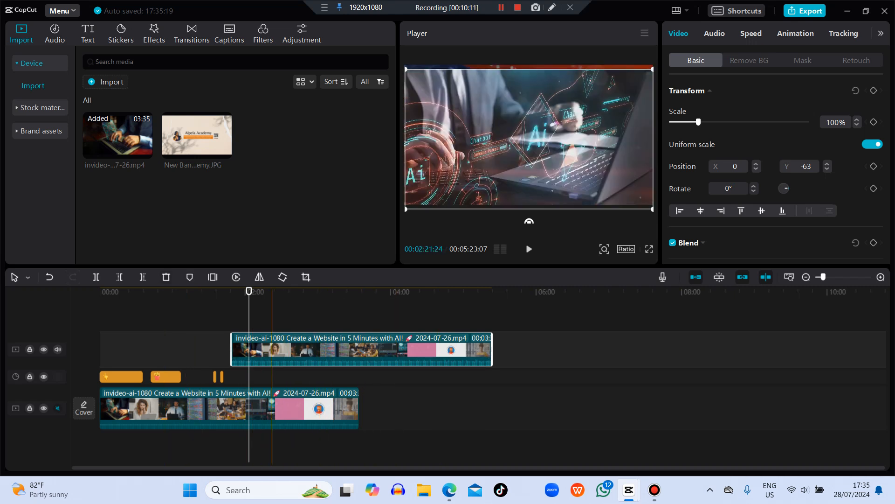
# Step: Trim off the beginning of the overlay clip and move the remaining segment back to just after the last sticker on the timeline
pyautogui.moveTo(232, 349); pyautogui.dragTo(414, 350)
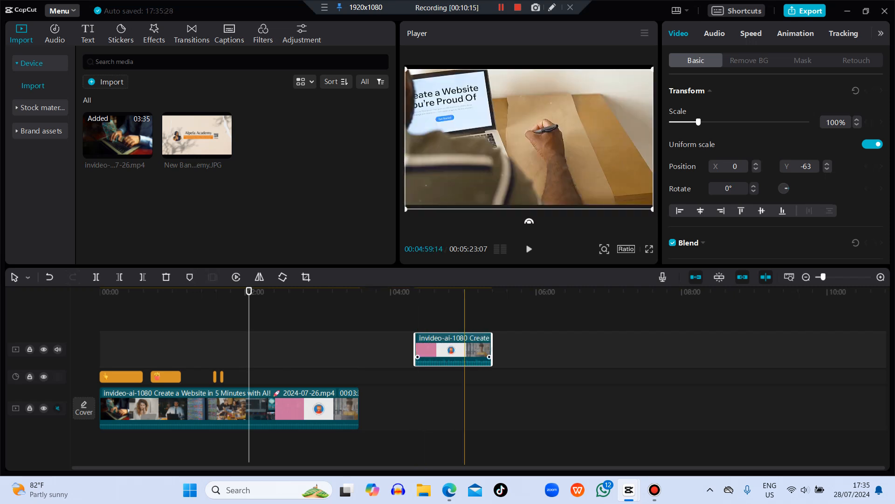
pyautogui.moveTo(492, 350); pyautogui.dragTo(244, 367)
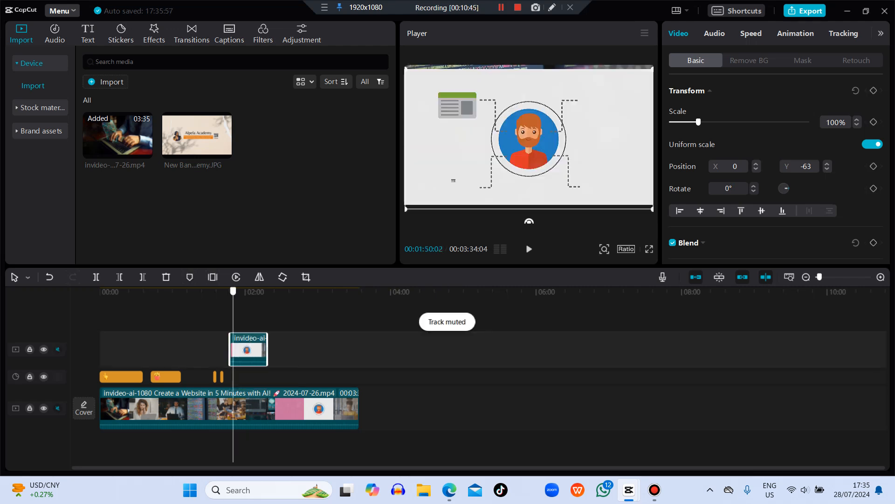
pyautogui.moveTo(233, 291); pyautogui.dragTo(224, 291)
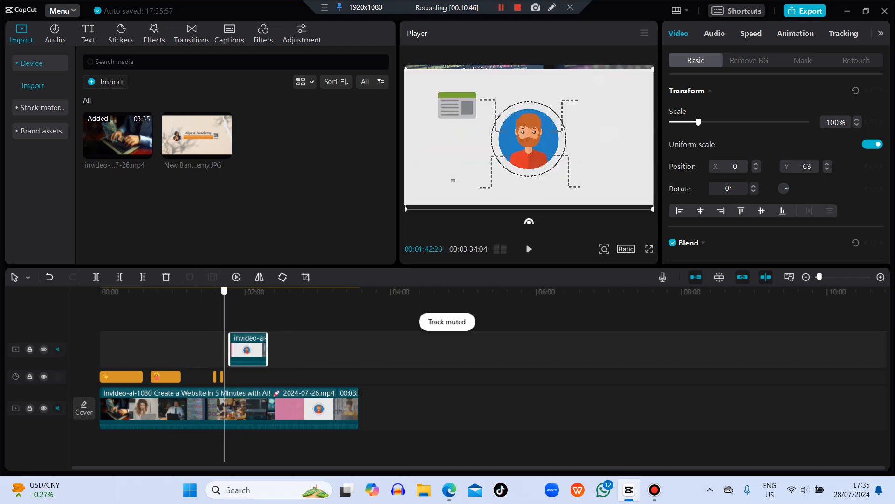
pyautogui.press('space')
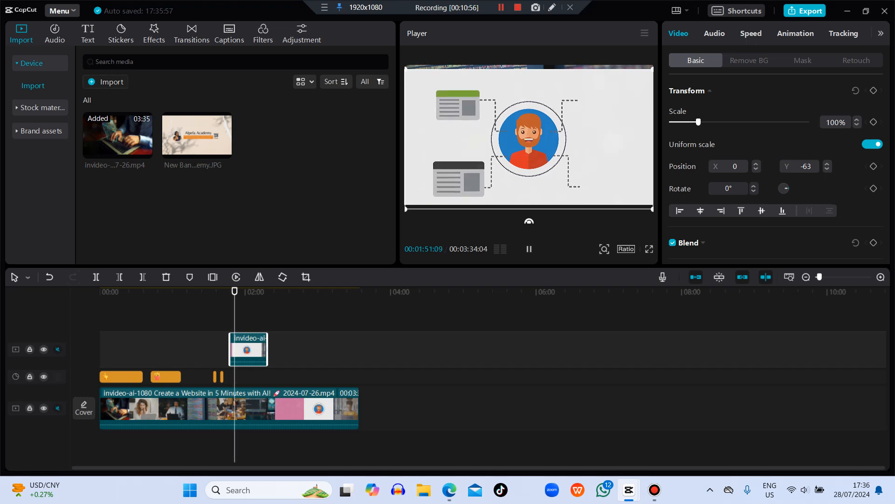
# Step: Enlarge the overlay clip to 105% and place it at X 0, Y -52 in the preview
pyautogui.moveTo(532, 158); pyautogui.dragTo(526, 135)
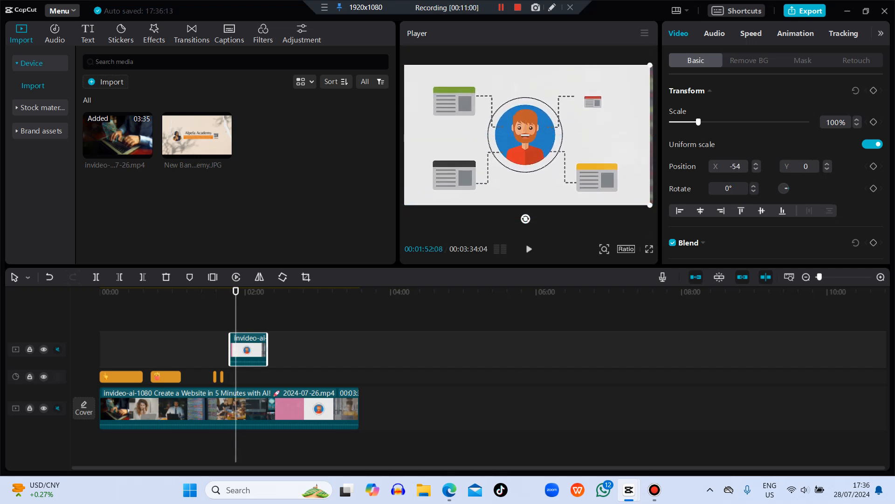
pyautogui.press('space')
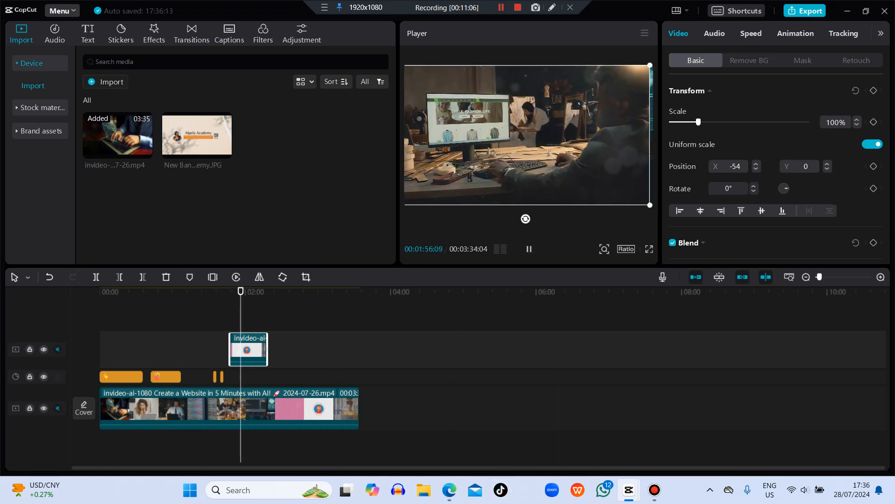
pyautogui.press('space')
pyautogui.moveTo(526, 135)
pyautogui.mouseDown()
pyautogui.moveTo(539, 136)
pyautogui.moveTo(524, 135)
pyautogui.mouseUp()
pyautogui.moveTo(650, 64); pyautogui.dragTo(655, 61)
pyautogui.moveTo(524, 135)
pyautogui.mouseDown()
pyautogui.moveTo(530, 150)
pyautogui.moveTo(530, 139)
pyautogui.mouseUp()
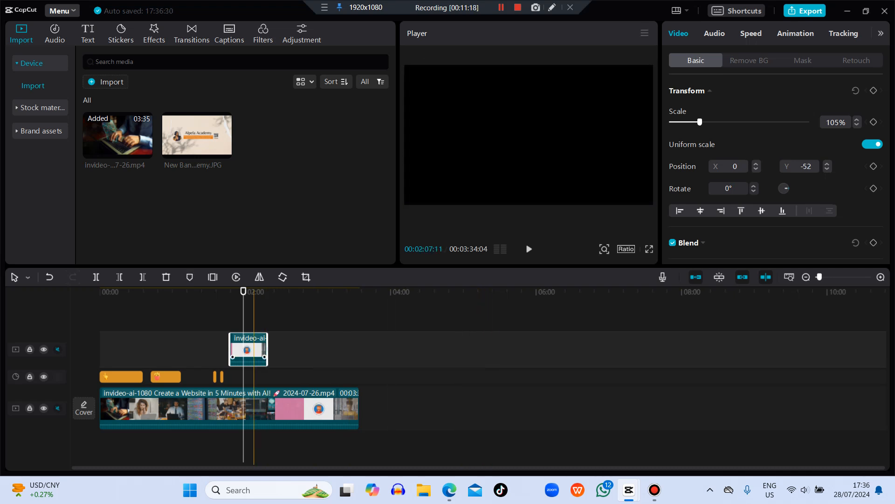
pyautogui.press('space')
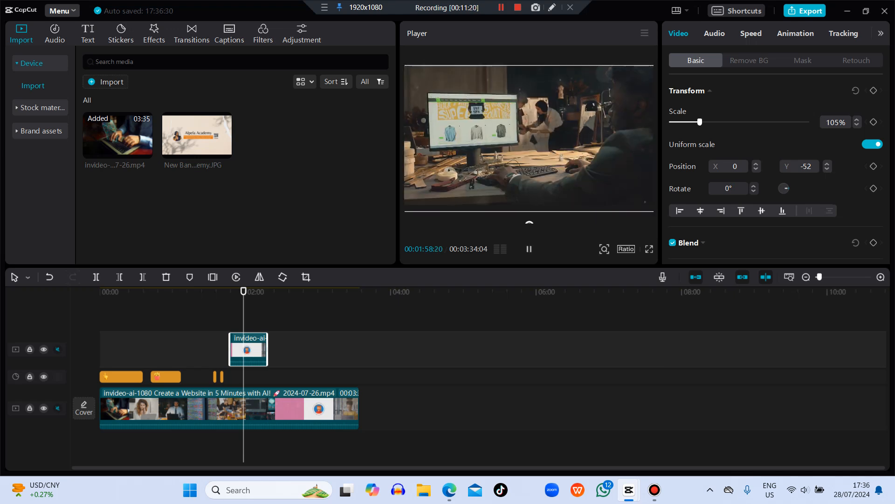
# Step: Shrink the overlay clip to 35%, try it in several spots of the frame and place it at X -1107, Y 617
pyautogui.moveTo(244, 291); pyautogui.dragTo(268, 291)
pyautogui.press('space')
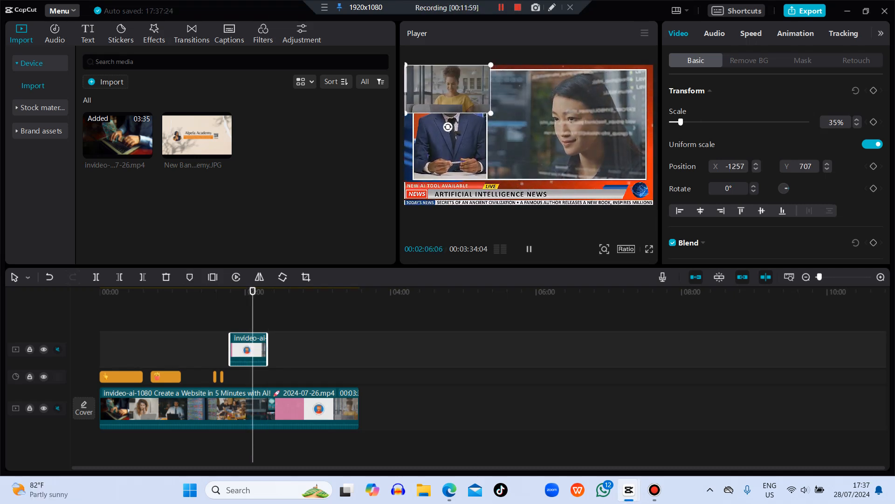
pyautogui.moveTo(448, 88); pyautogui.dragTo(611, 88)
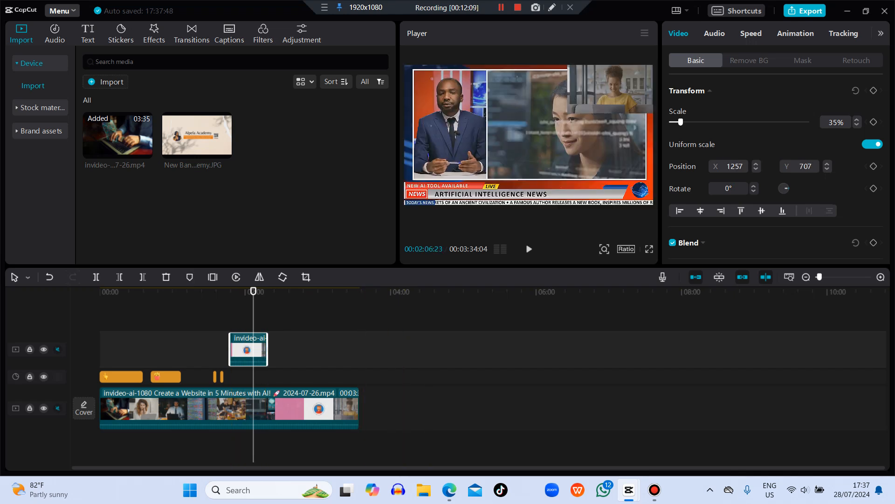
pyautogui.moveTo(611, 89); pyautogui.dragTo(515, 138)
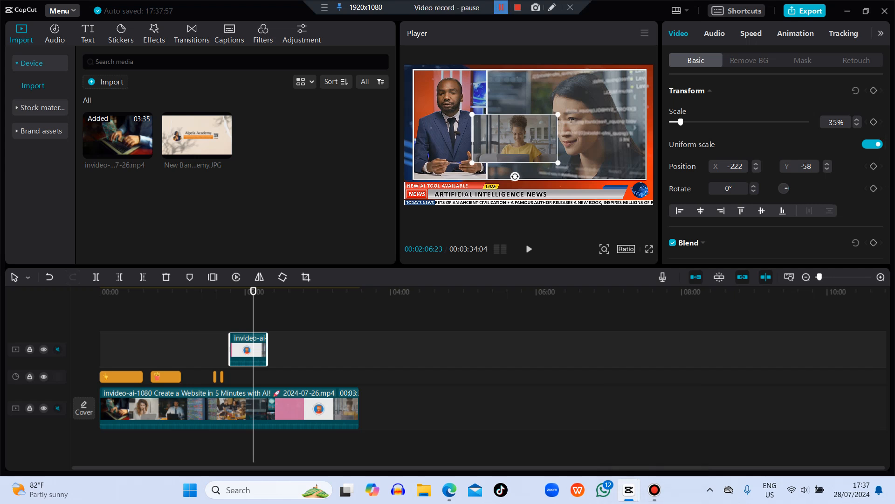
pyautogui.moveTo(513, 140); pyautogui.dragTo(456, 97)
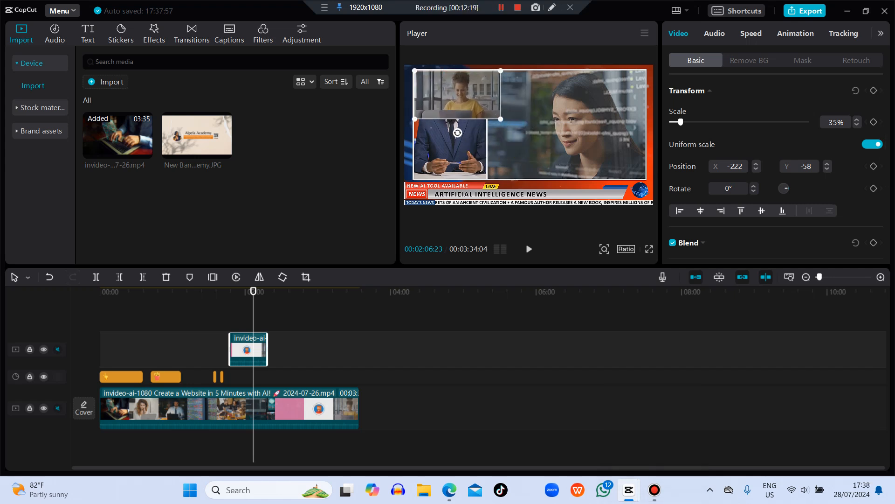
pyautogui.click(501, 8)
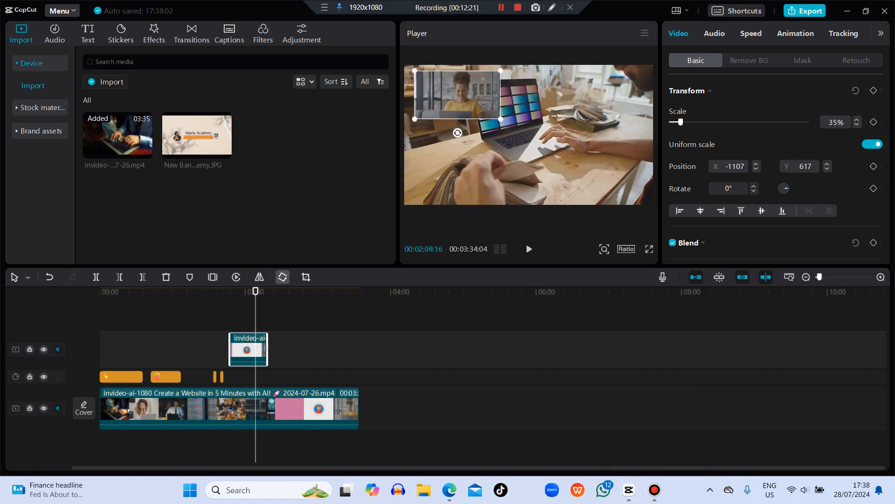
# Step: Add the green-screen subscribe clip from the trending stock materials to the overlay track behind the existing overlay, and play it from 00:02:24:09
pyautogui.moveTo(256, 291); pyautogui.dragTo(269, 291)
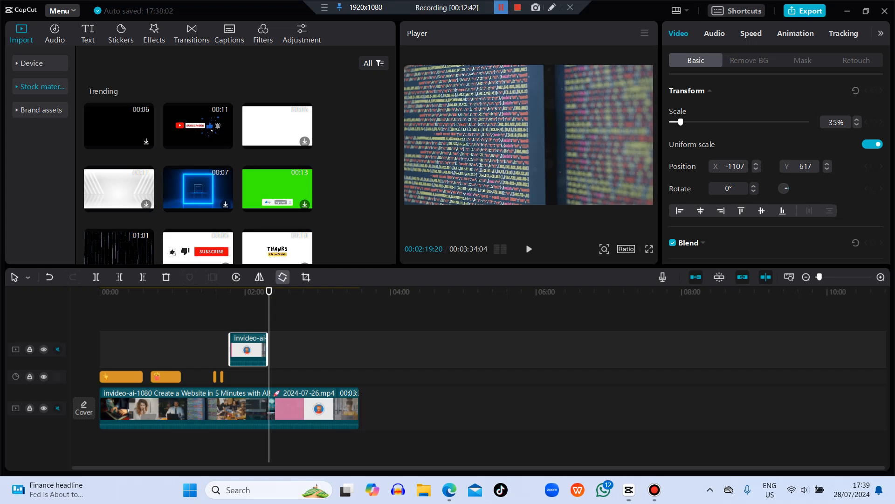
pyautogui.click(42, 86)
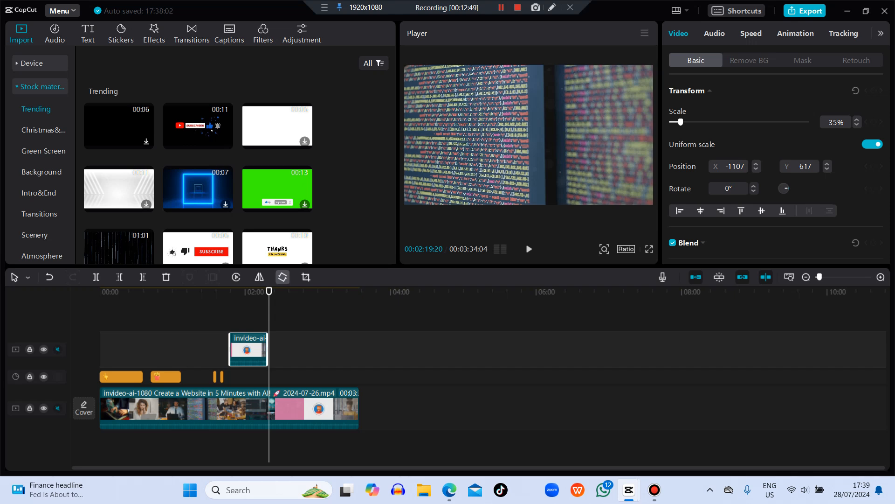
pyautogui.scroll(-3, 241, 172)
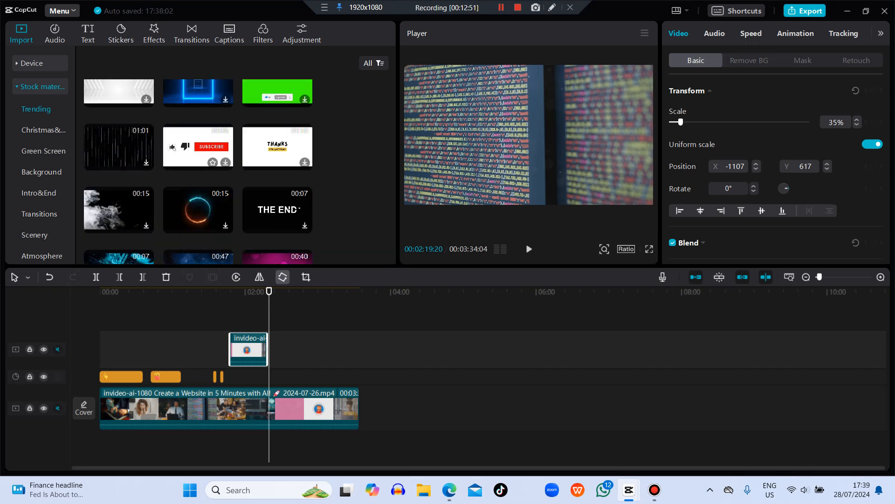
pyautogui.scroll(-3, 240, 172)
pyautogui.scroll(5, 240, 173)
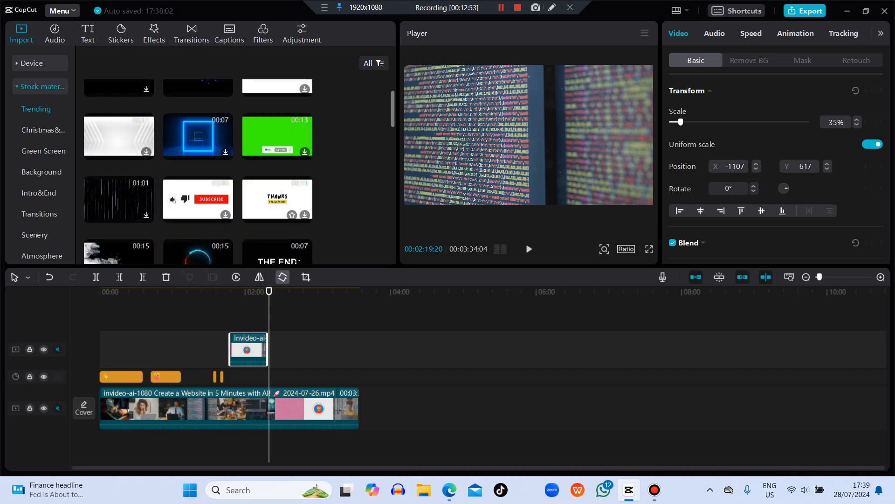
pyautogui.scroll(2, 241, 173)
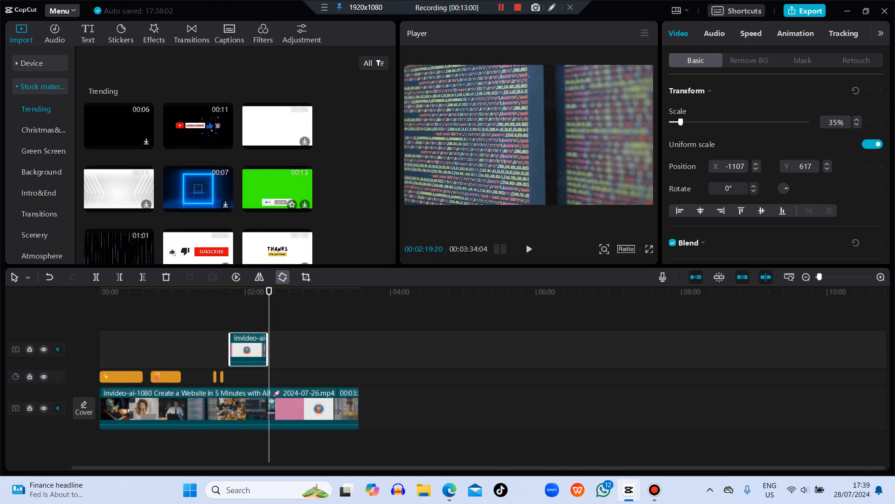
pyautogui.moveTo(277, 189)
pyautogui.mouseDown()
pyautogui.moveTo(318, 211)
pyautogui.moveTo(321, 314)
pyautogui.moveTo(295, 207)
pyautogui.moveTo(275, 183)
pyautogui.mouseUp()
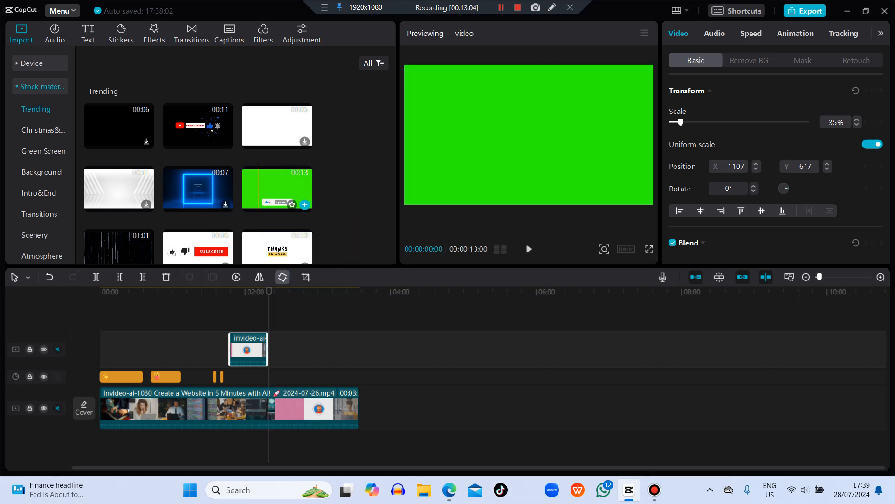
pyautogui.moveTo(264, 196); pyautogui.dragTo(285, 350)
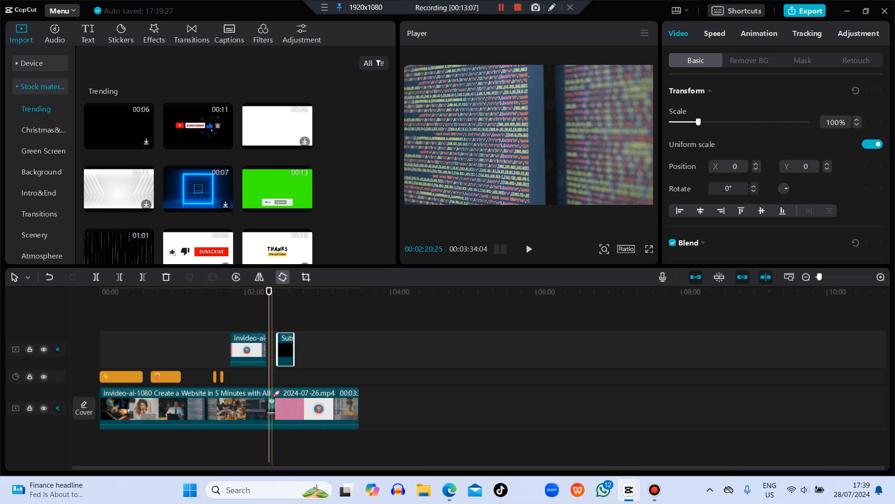
pyautogui.moveTo(270, 291); pyautogui.dragTo(275, 291)
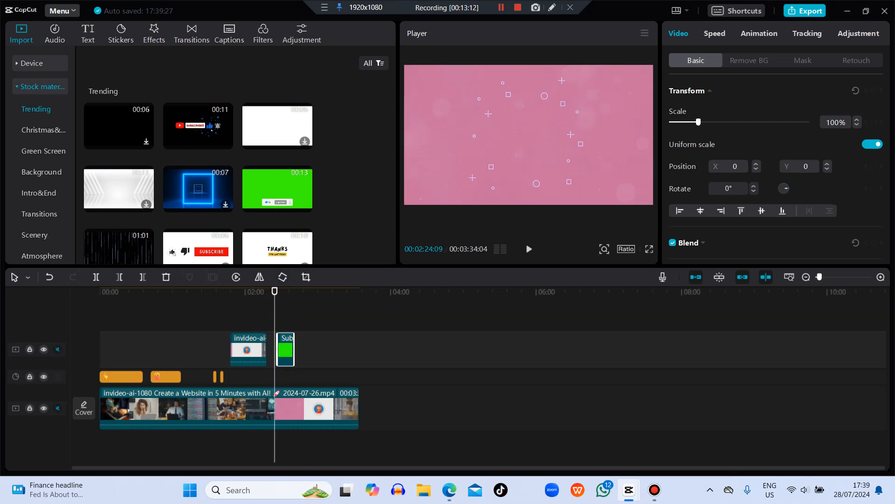
pyautogui.press('space')
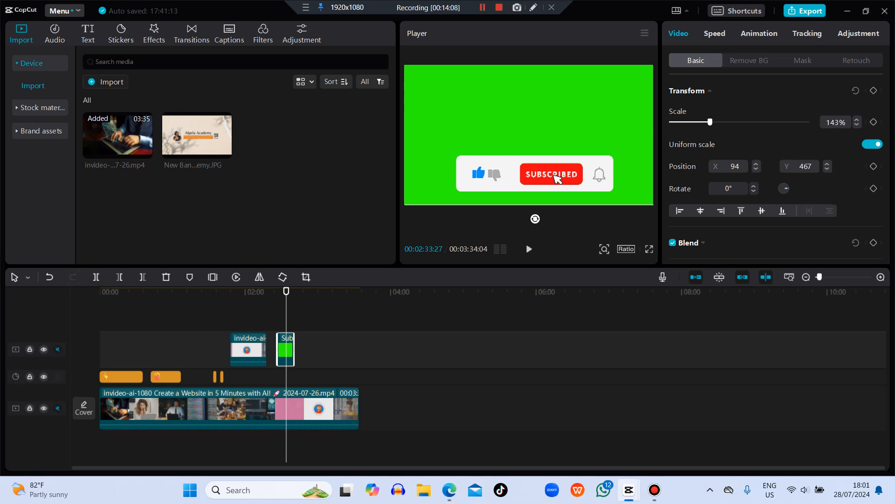
# Step: Enable Chroma key on the subscribe clip, pick its green background as the key color and set the intensity to 21
pyautogui.click(749, 60)
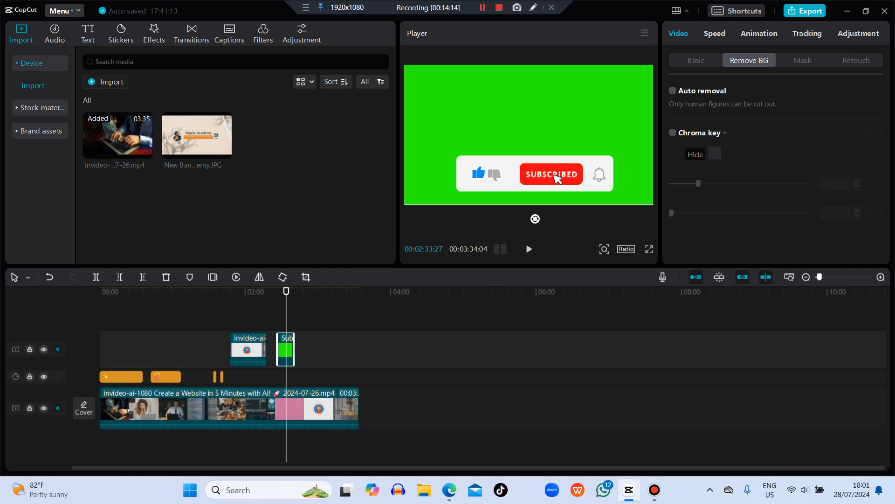
pyautogui.click(672, 133)
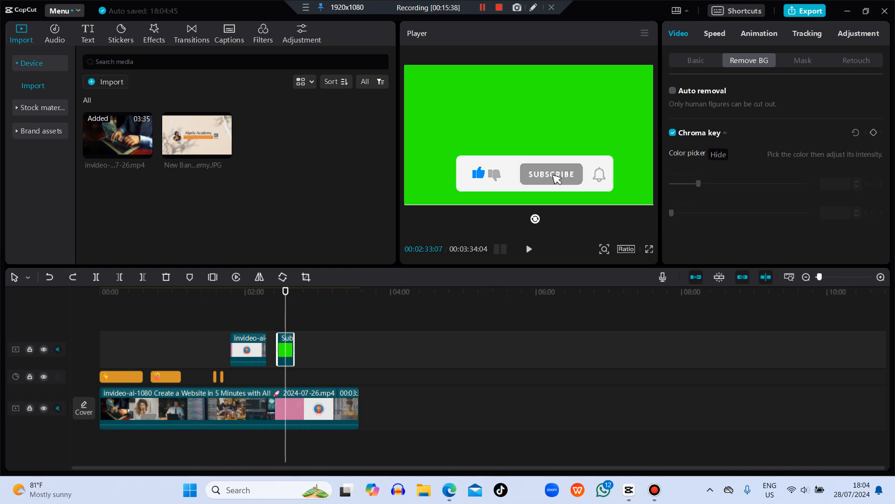
pyautogui.click(725, 132)
pyautogui.click(725, 133)
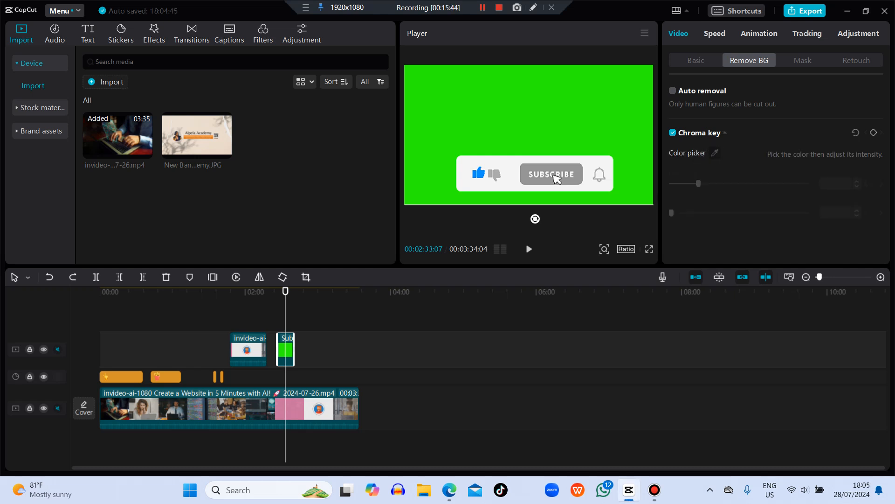
pyautogui.click(618, 143)
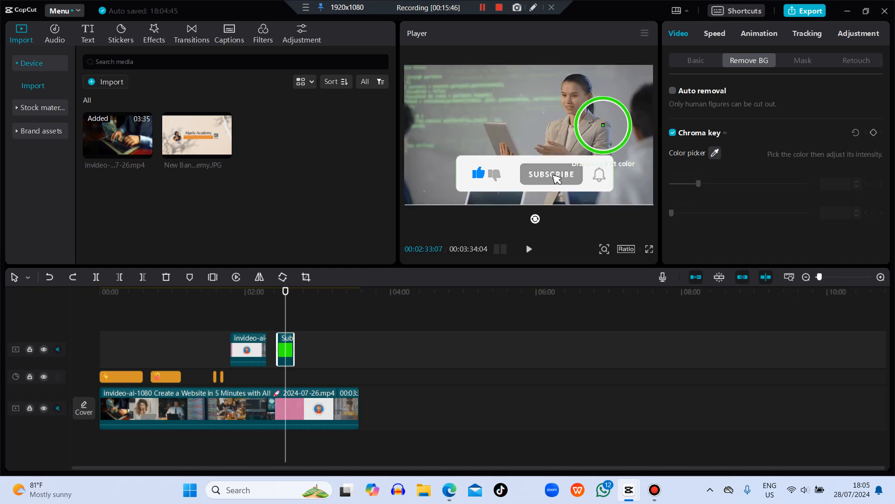
pyautogui.click(603, 125)
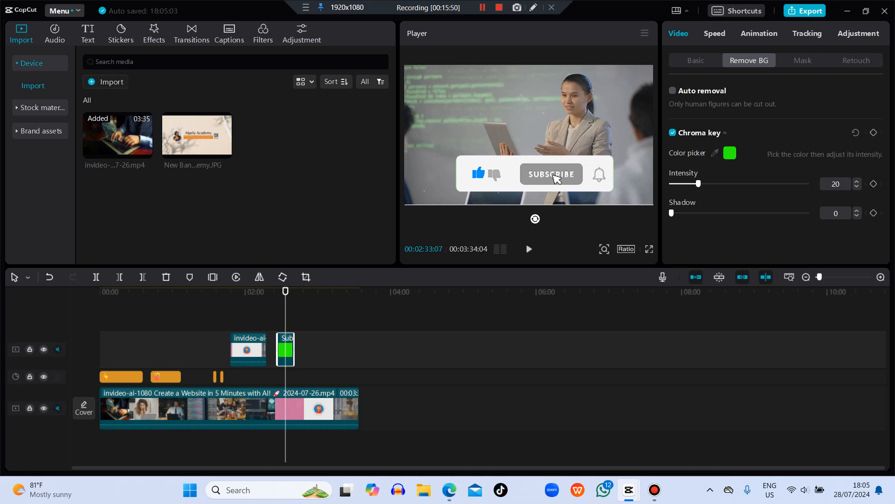
pyautogui.moveTo(698, 183)
pyautogui.mouseDown()
pyautogui.moveTo(809, 184)
pyautogui.moveTo(677, 183)
pyautogui.moveTo(700, 184)
pyautogui.mouseUp()
# Step: Reposition the subscribe banner at the bottom center of the frame and play the edit back from 00:02:23:27
pyautogui.moveTo(557, 179)
pyautogui.mouseDown()
pyautogui.moveTo(555, 156)
pyautogui.moveTo(522, 140)
pyautogui.moveTo(518, 118)
pyautogui.moveTo(535, 170)
pyautogui.moveTo(549, 180)
pyautogui.moveTo(547, 167)
pyautogui.mouseUp()
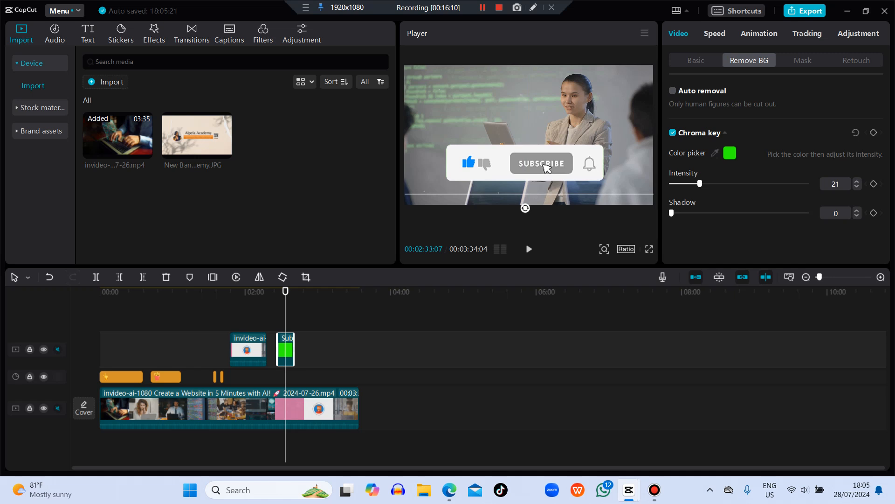
pyautogui.press('space')
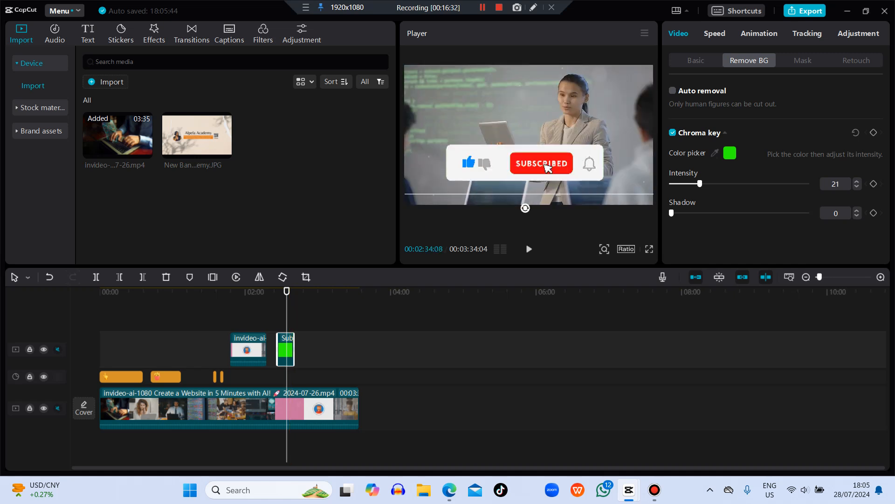
pyautogui.press('space')
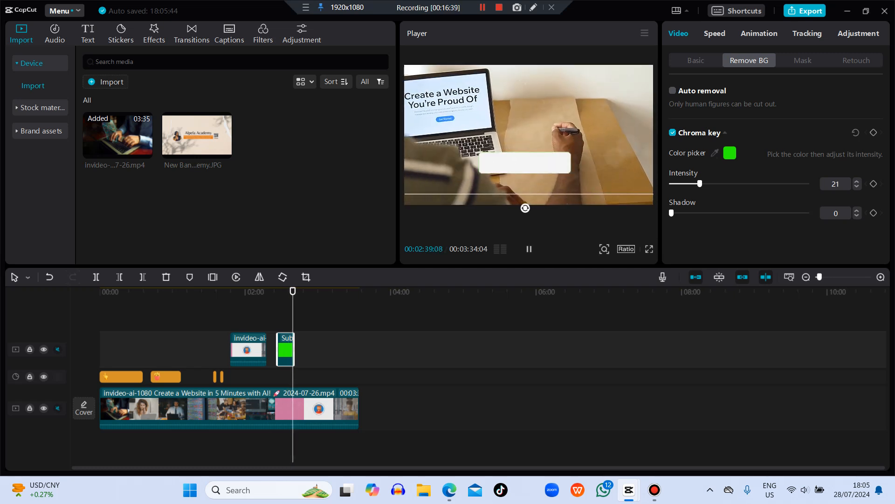
pyautogui.moveTo(294, 291); pyautogui.dragTo(274, 291)
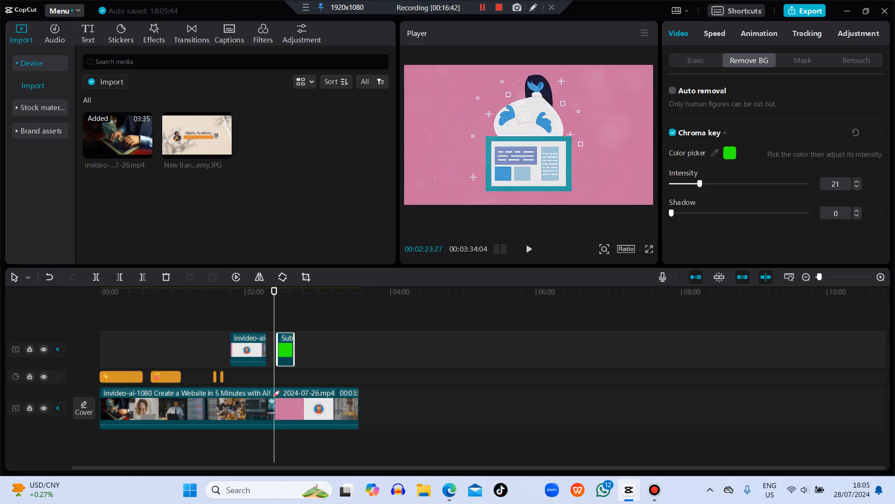
pyautogui.press('space')
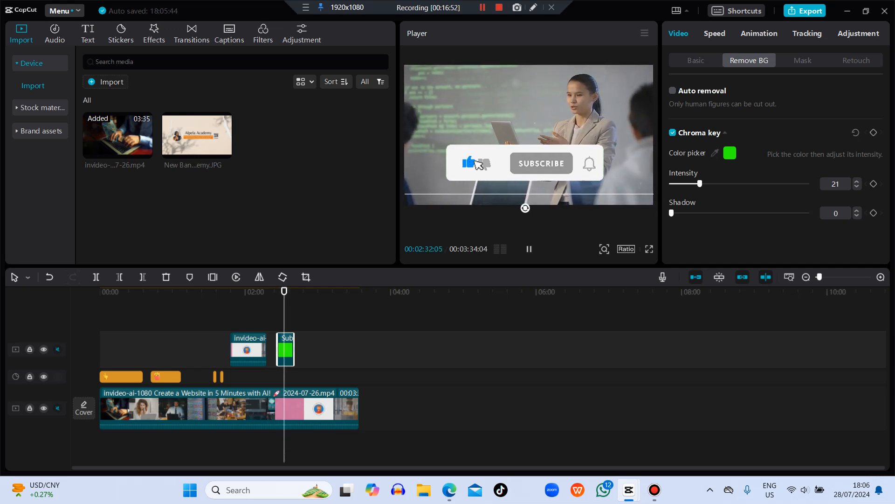
pyautogui.press('space')
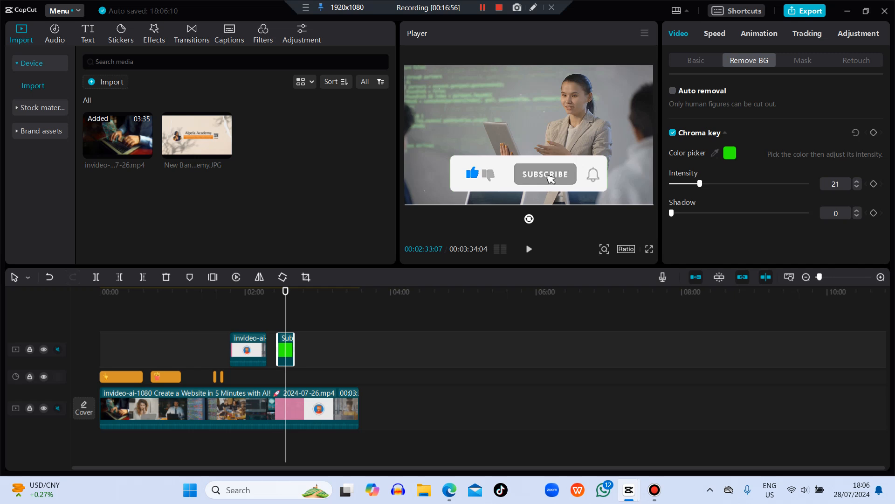
pyautogui.press('space')
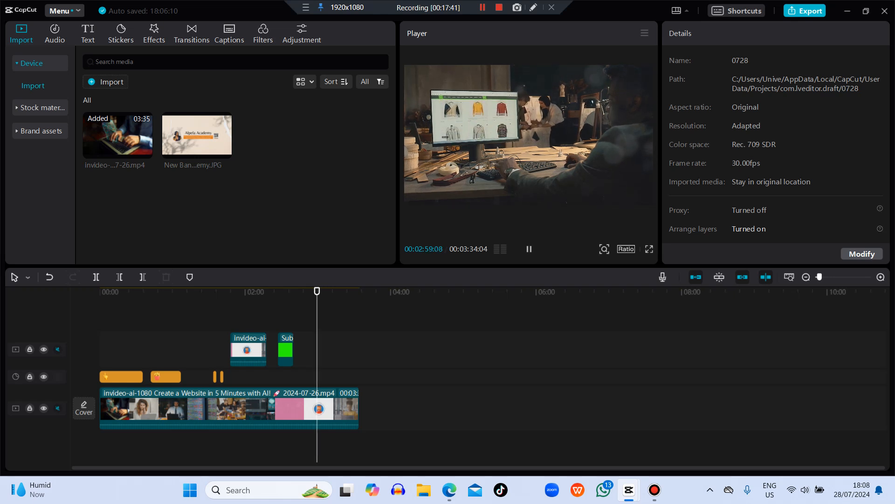
pyautogui.press('space')
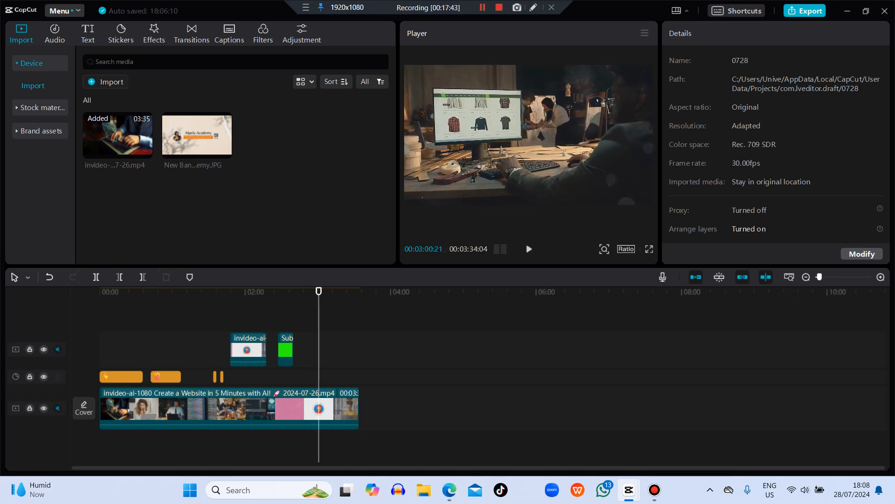